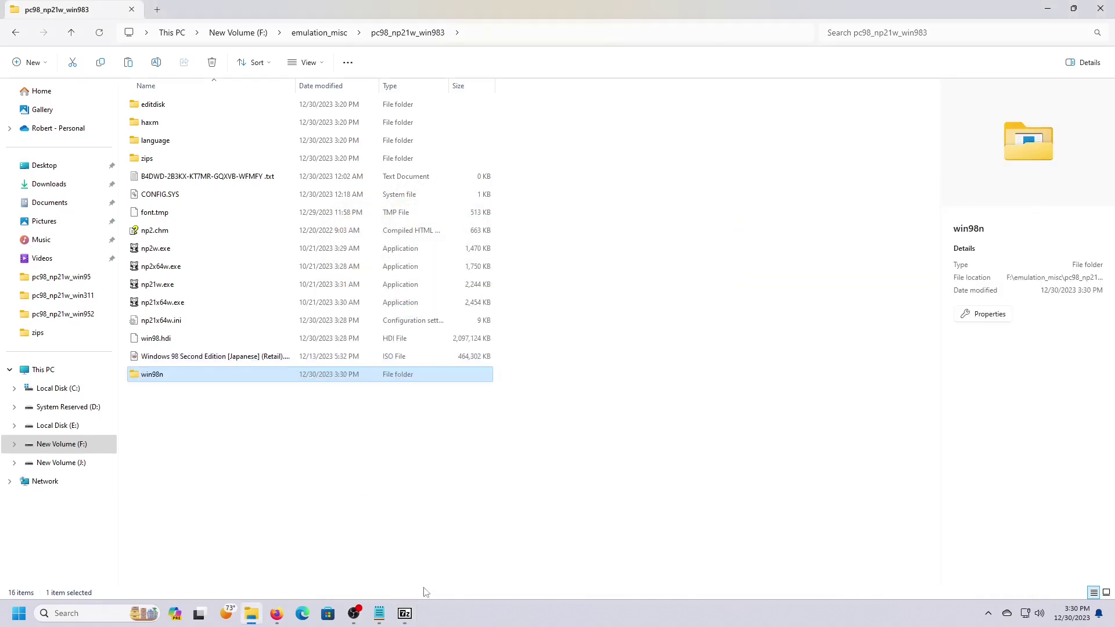
Step: Bring the 7-Zip window with the Windows 98 ISO contents forward and close it
click(413, 615)
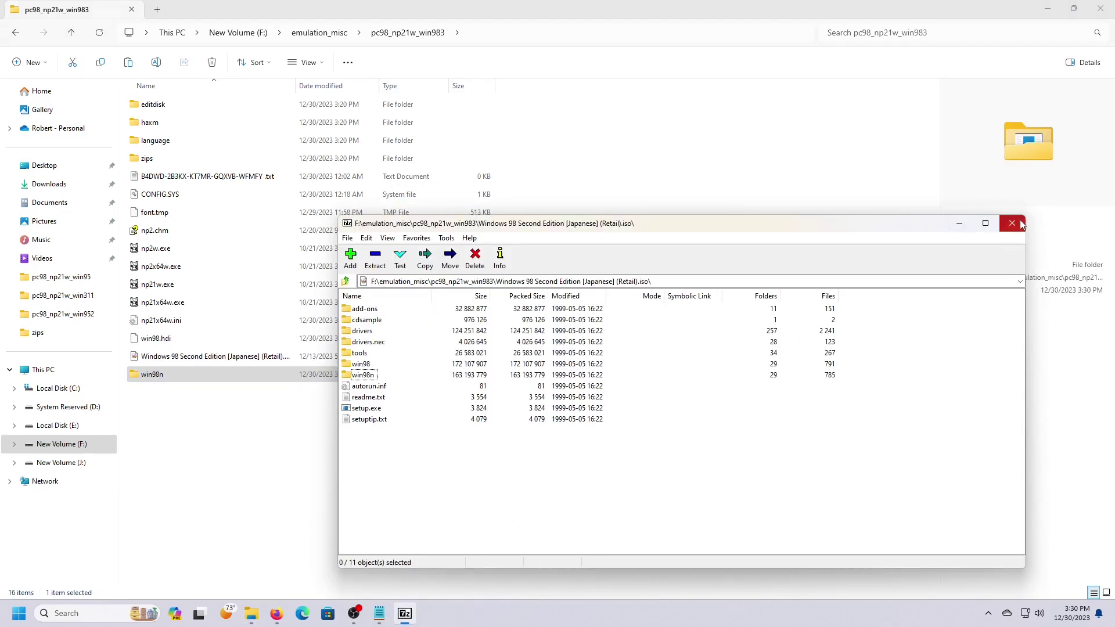
click(1029, 216)
Step: Launch EditDisk and open pc98_np21w_win983\win98.hdi as an Anex86 HDD image
click(171, 105)
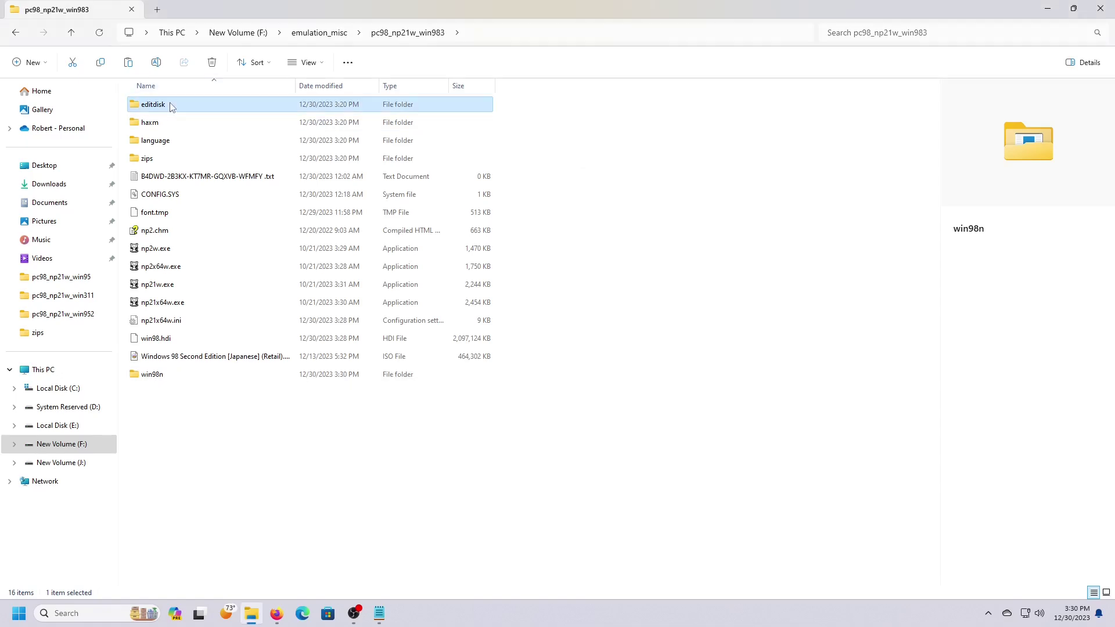
double_click(171, 106)
double_click(173, 123)
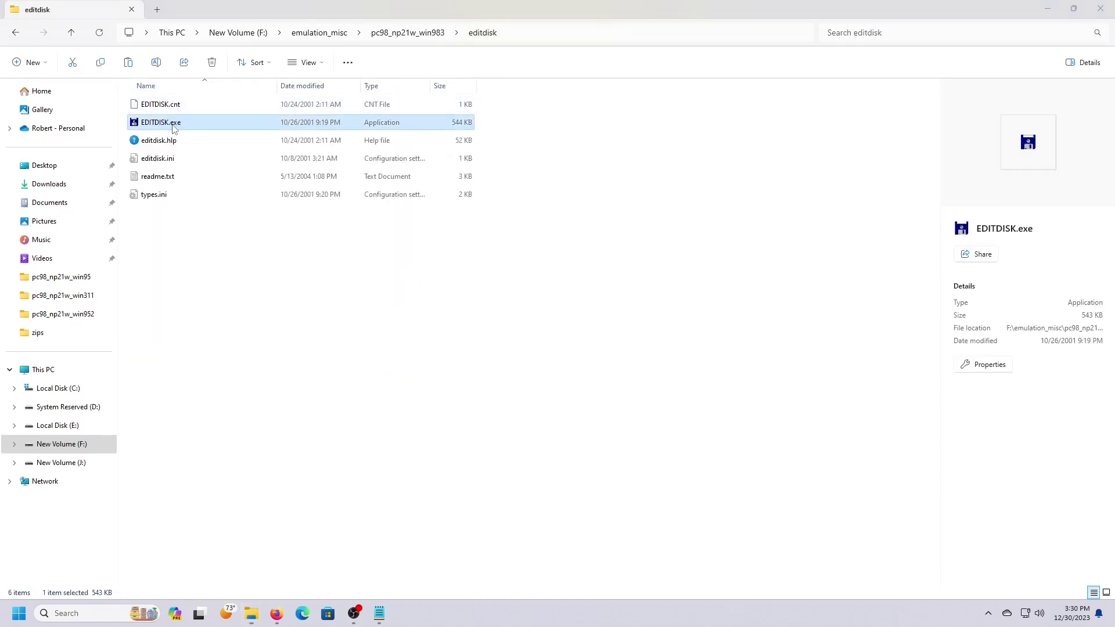
click(617, 182)
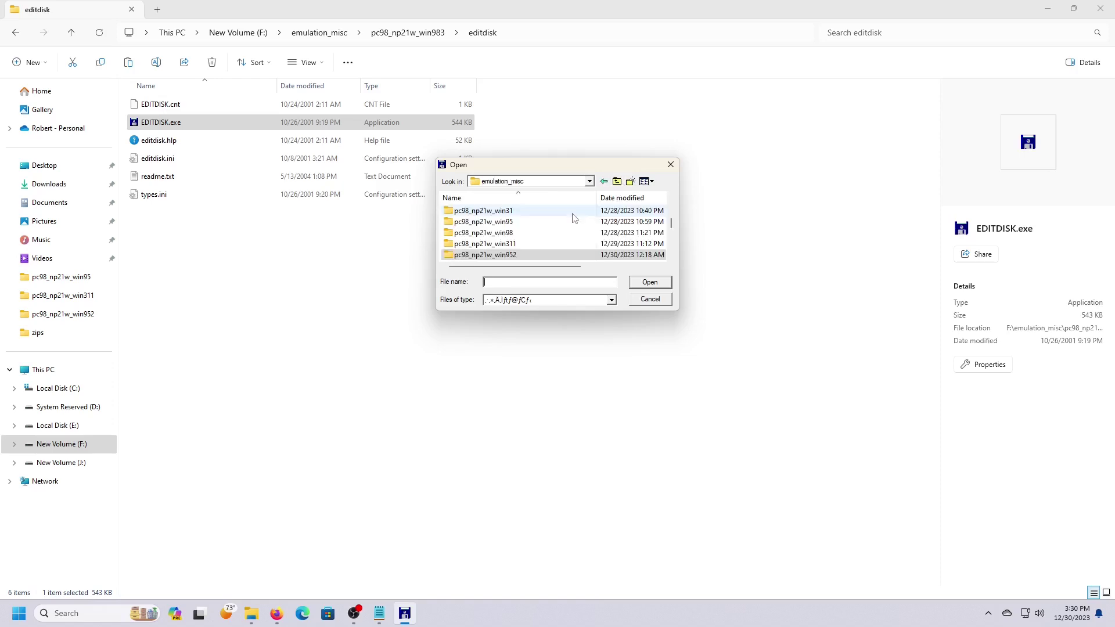
scroll(543, 235, down, 1)
double_click(506, 249)
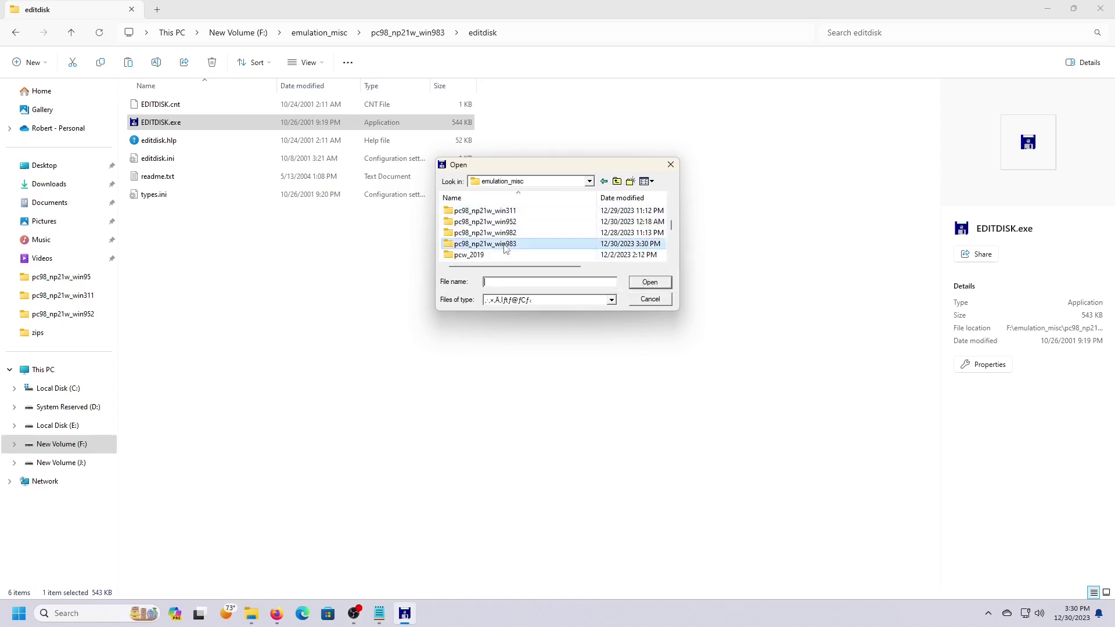
scroll(503, 248, down, 3)
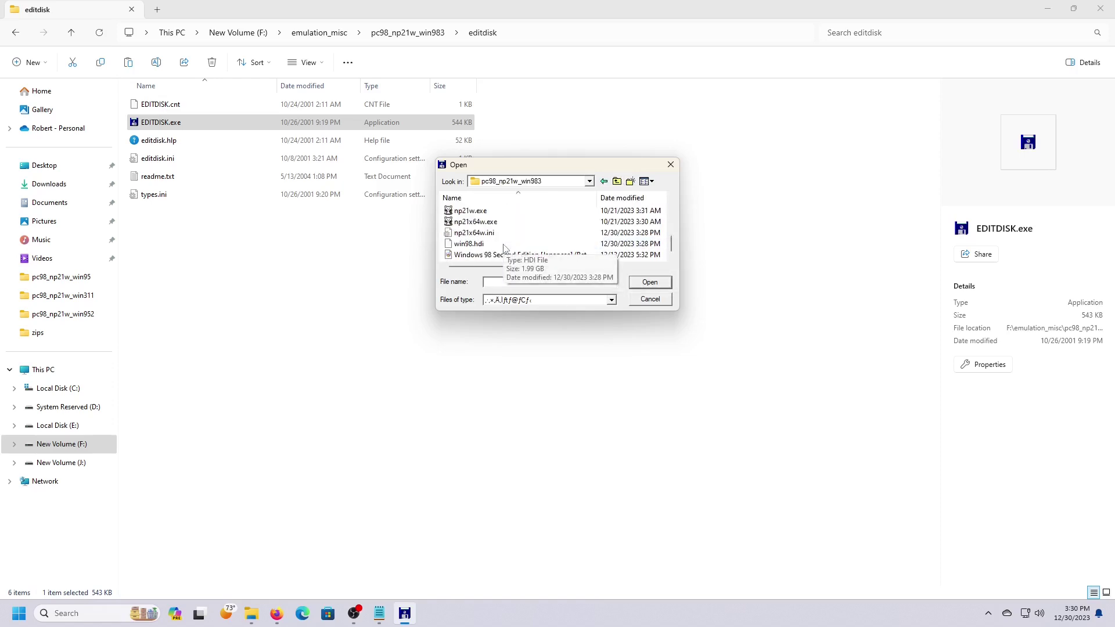
double_click(478, 244)
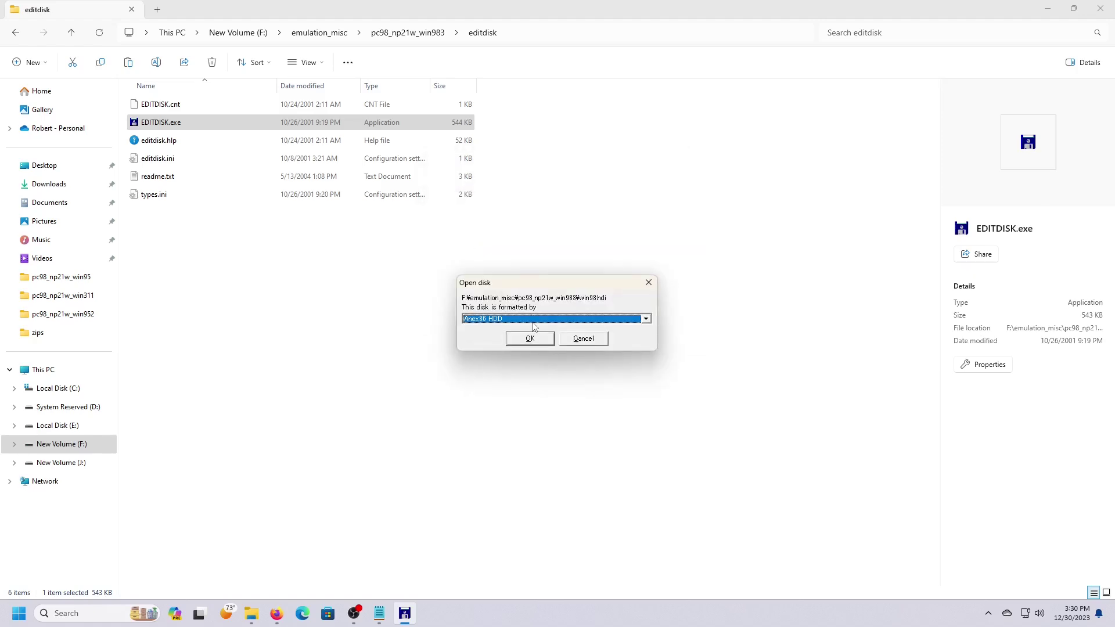
click(533, 340)
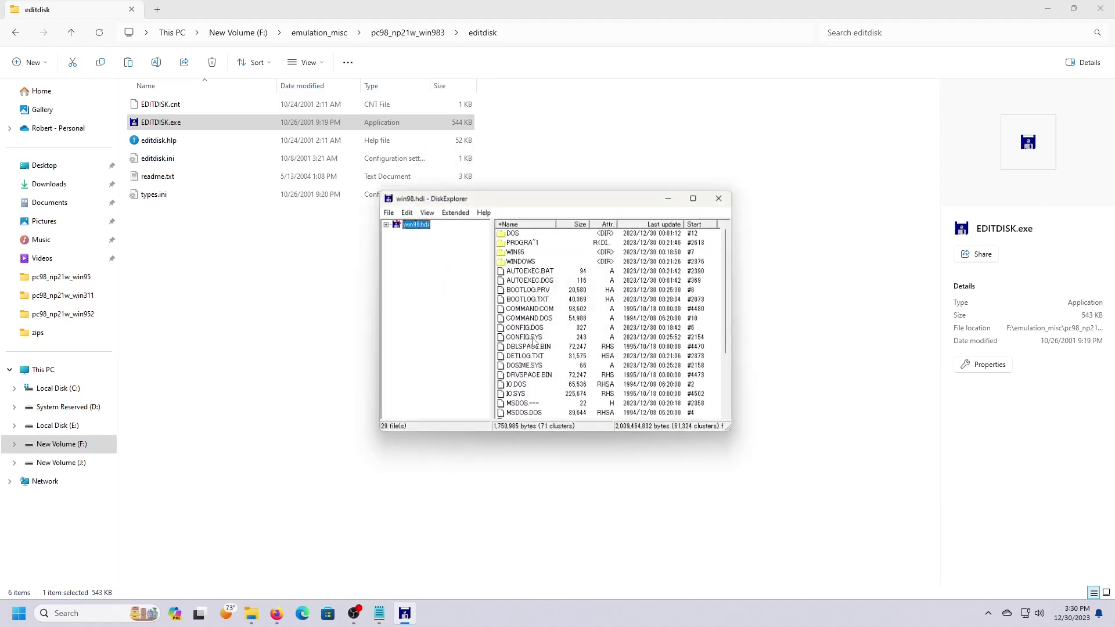
Step: Delete WIN95 from the image, copy win98n into its root, and close DiskExplorer
click(421, 34)
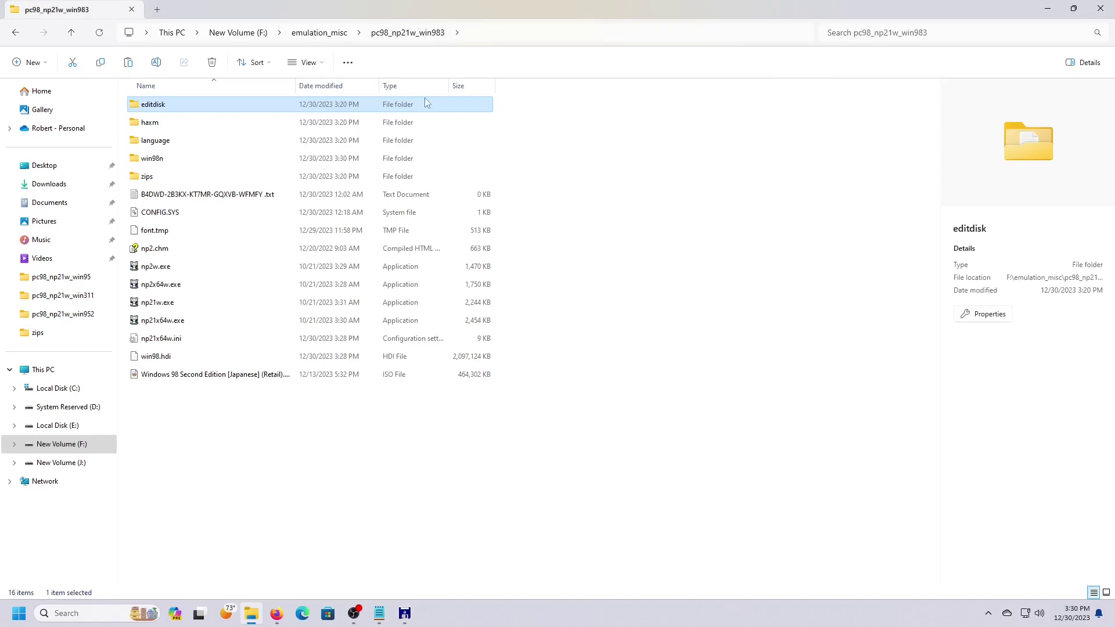
click(405, 613)
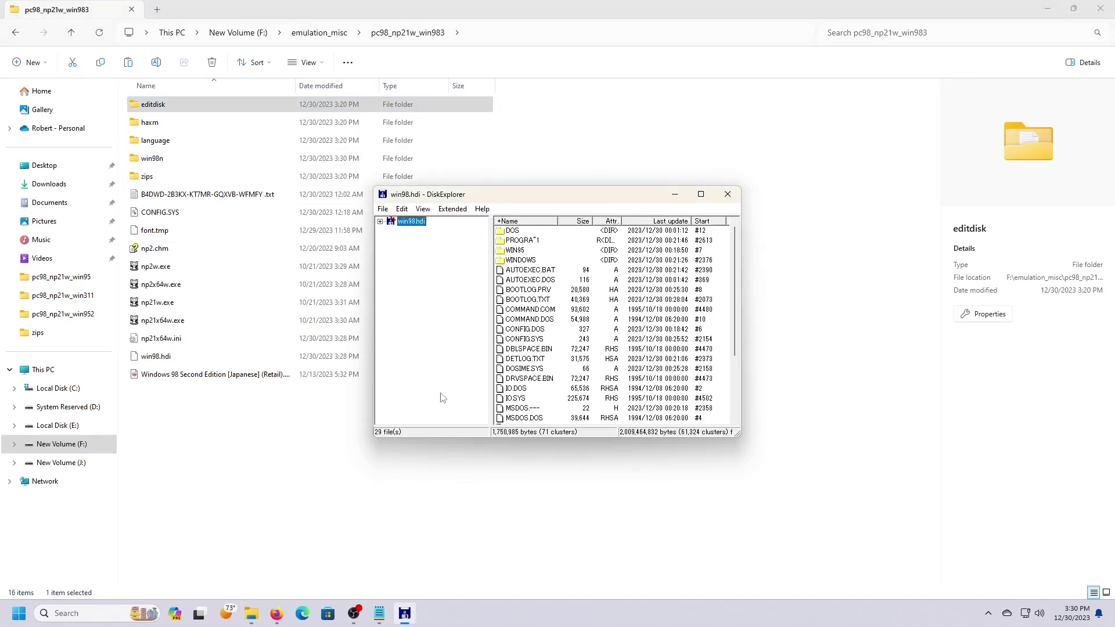
click(509, 250)
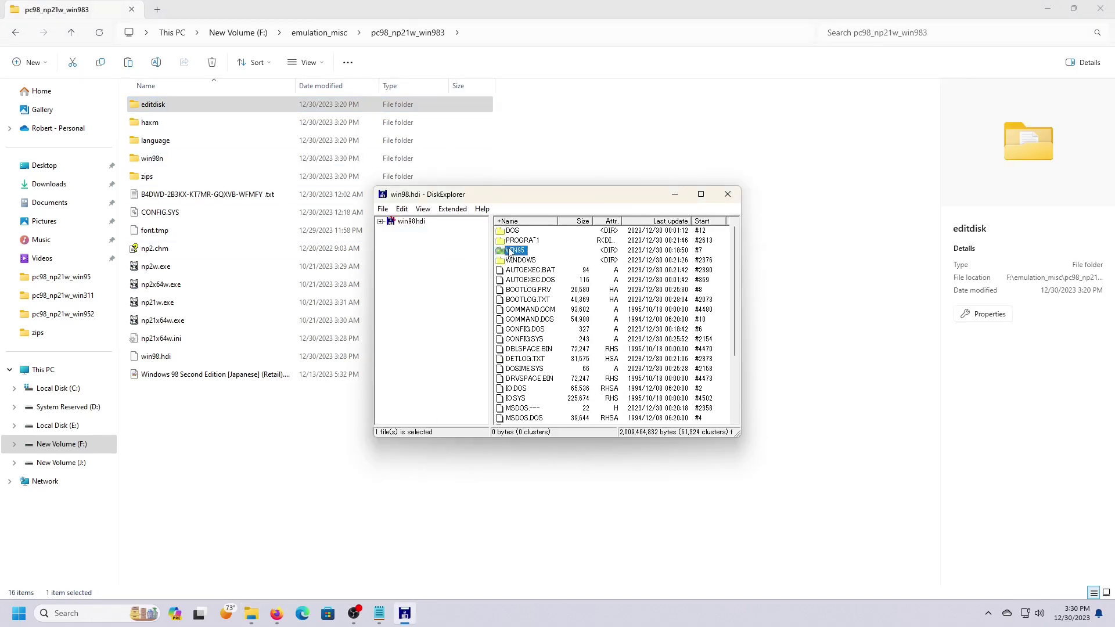
key(Delete)
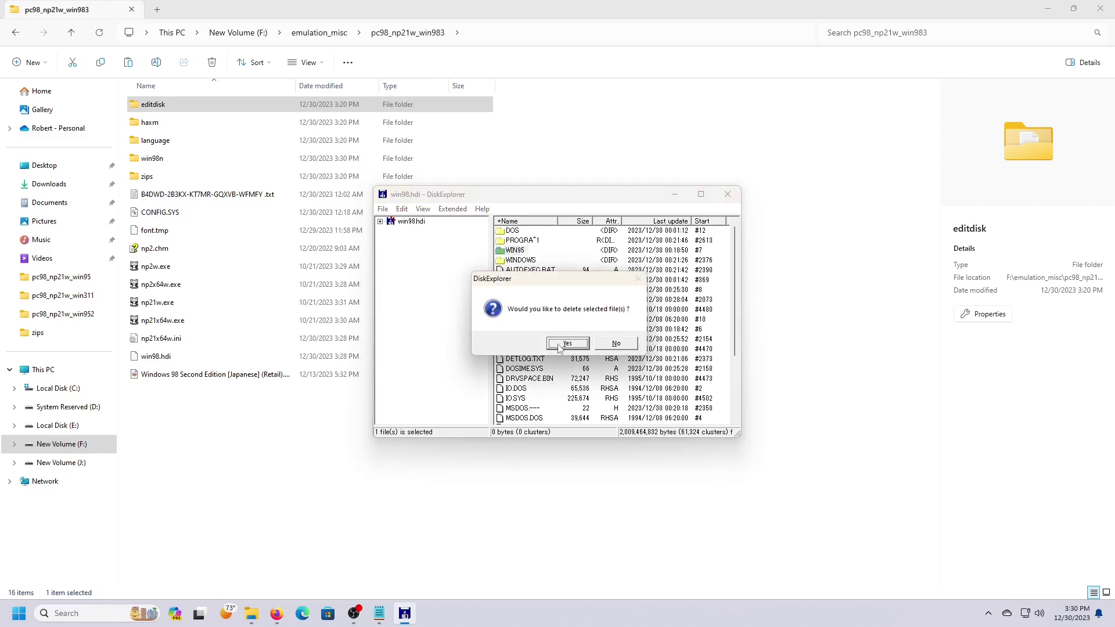
click(559, 342)
drag(164, 165, 576, 308)
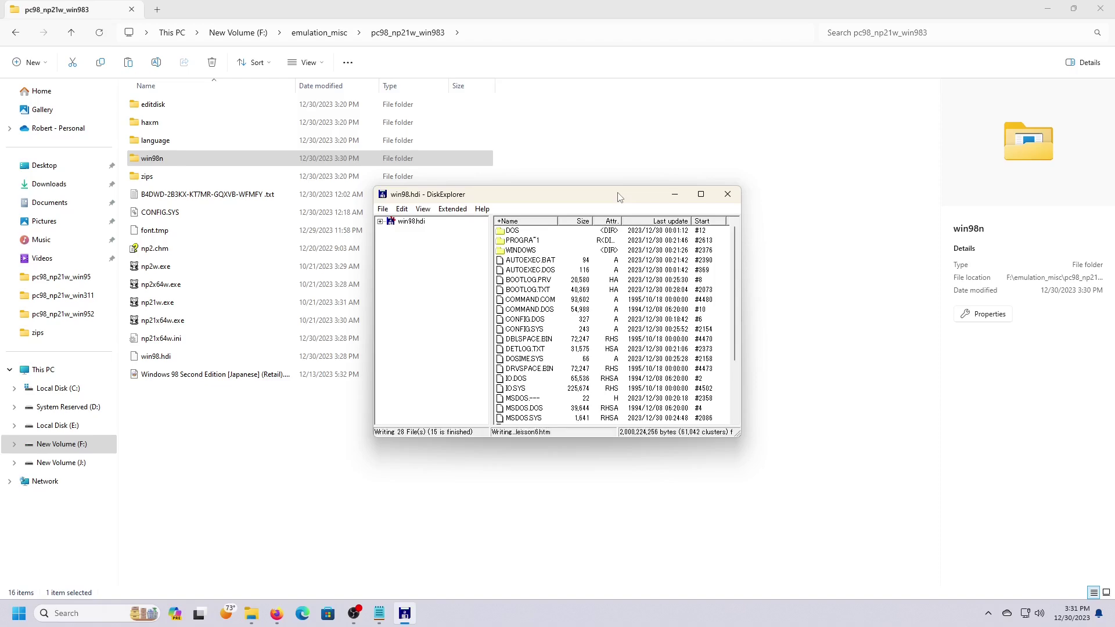
click(727, 194)
Step: Launch np21x64w.exe and set the emulated memory to 120.6MB
double_click(164, 323)
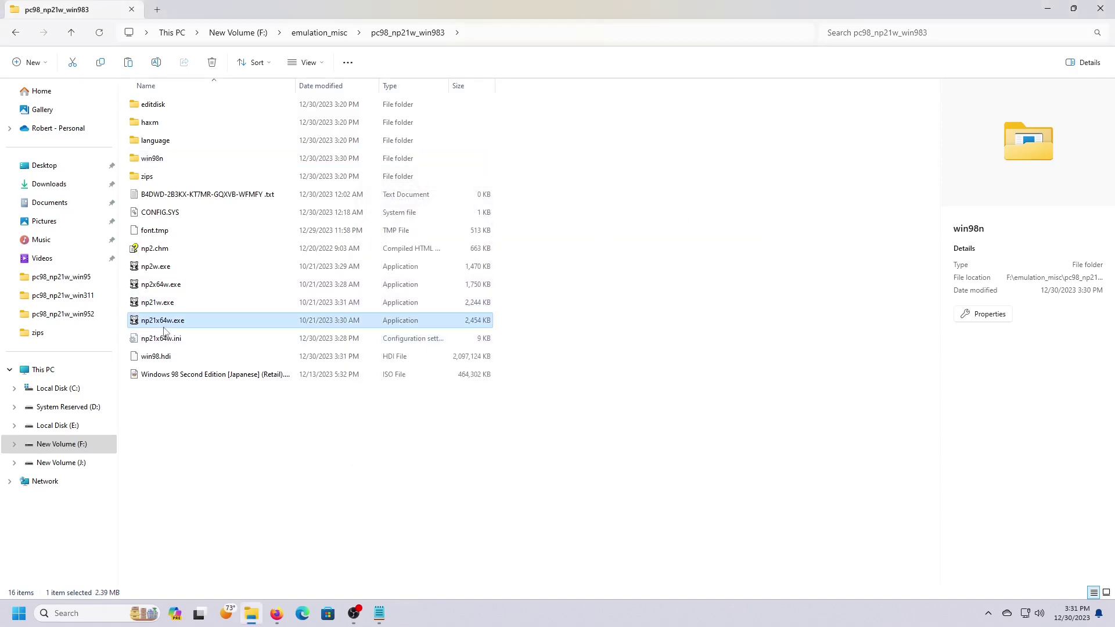
click(404, 84)
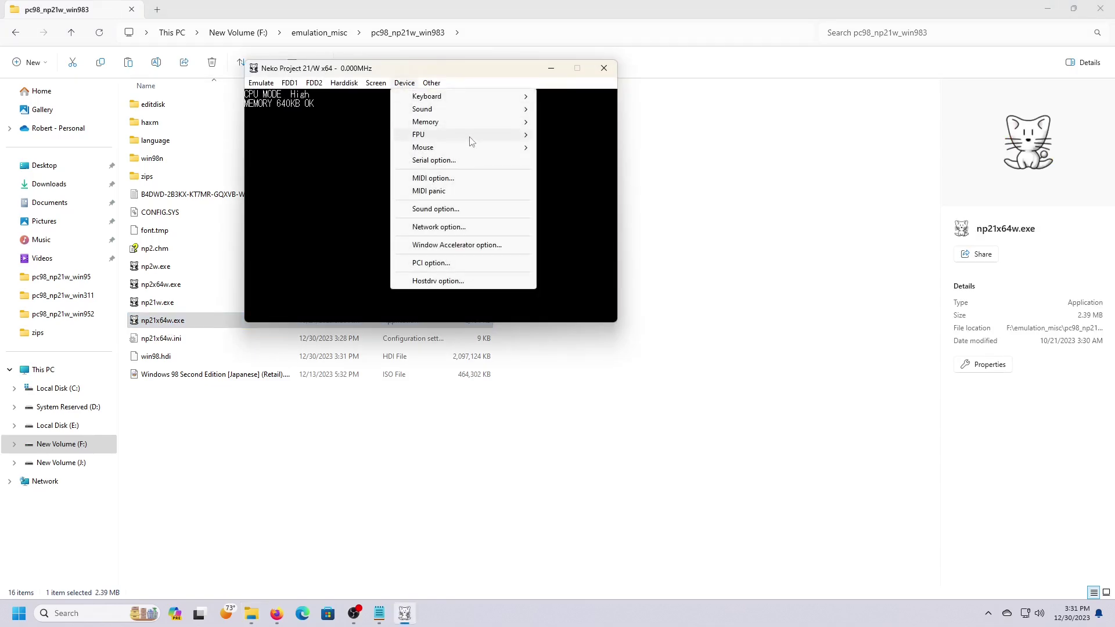
mouse_move(475, 121)
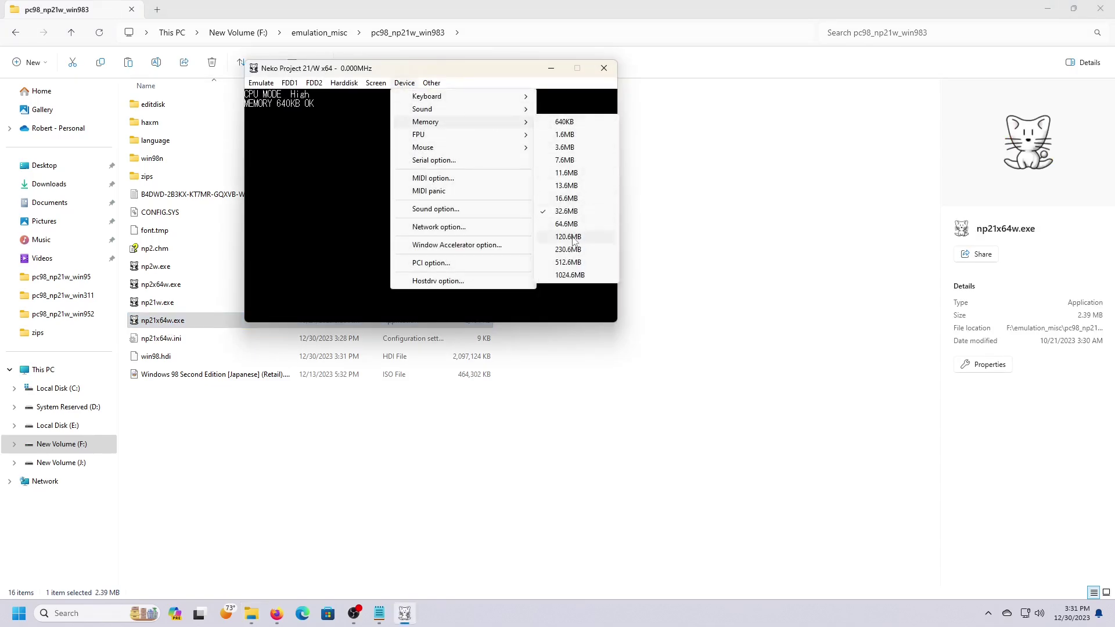
click(572, 237)
Step: Set the CPU multiplier to 70 in Configure, then reset the emulated PC-98
click(287, 85)
mouse_move(269, 84)
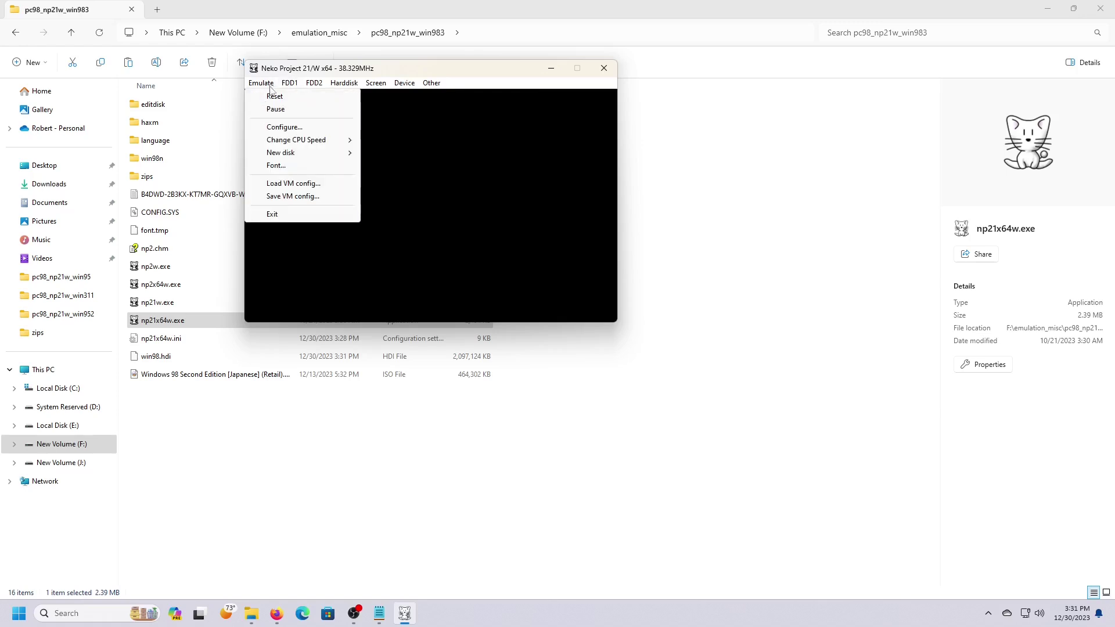
click(284, 128)
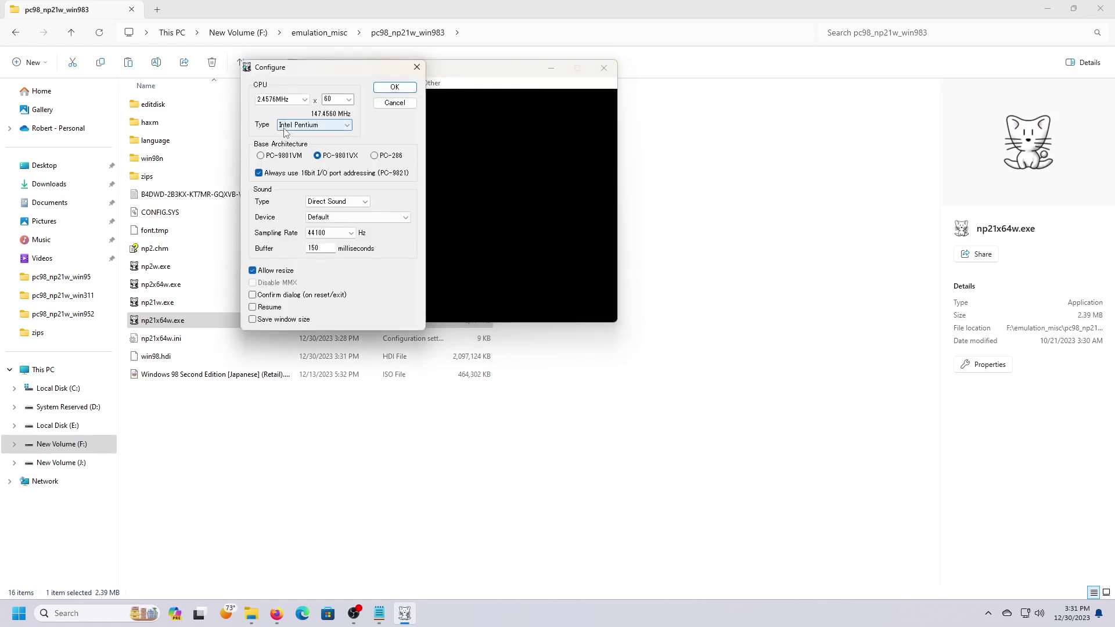
click(348, 99)
click(328, 243)
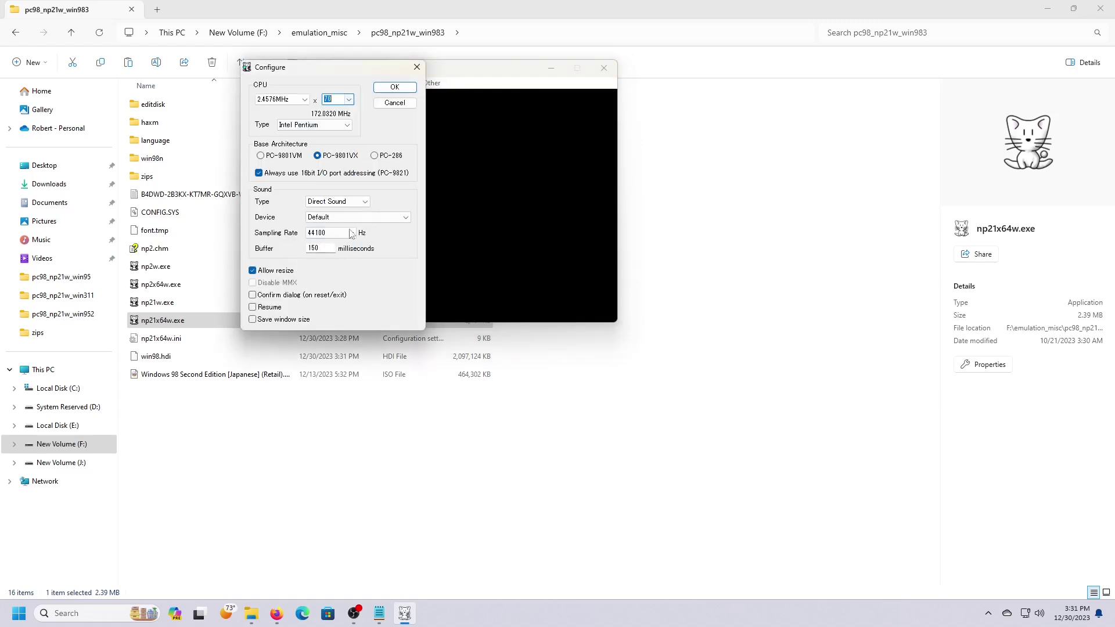
click(394, 88)
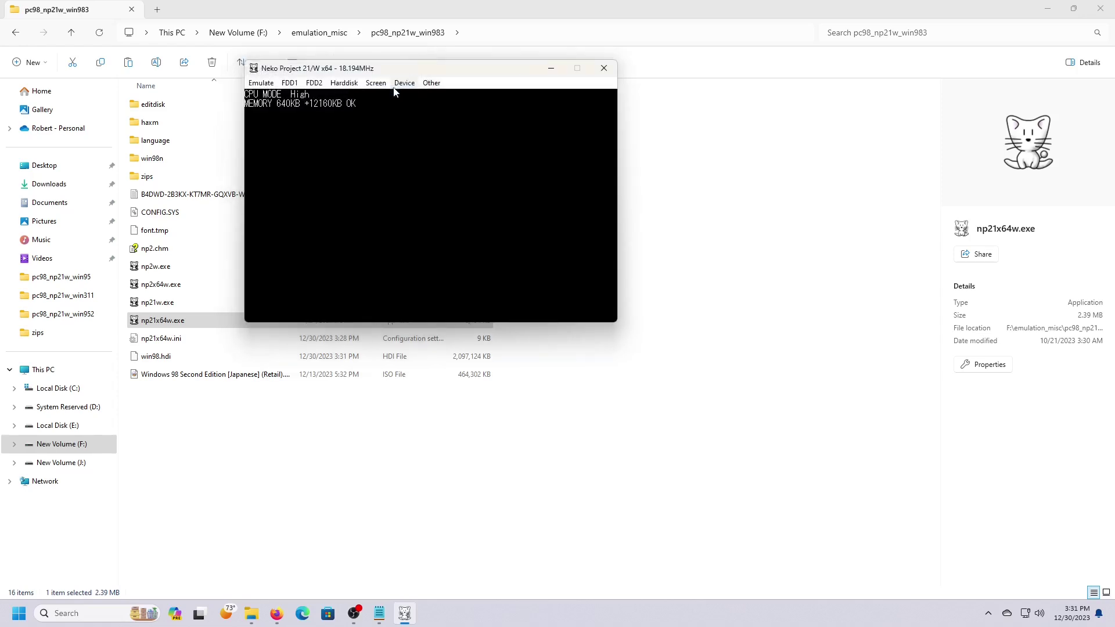
click(261, 82)
click(275, 96)
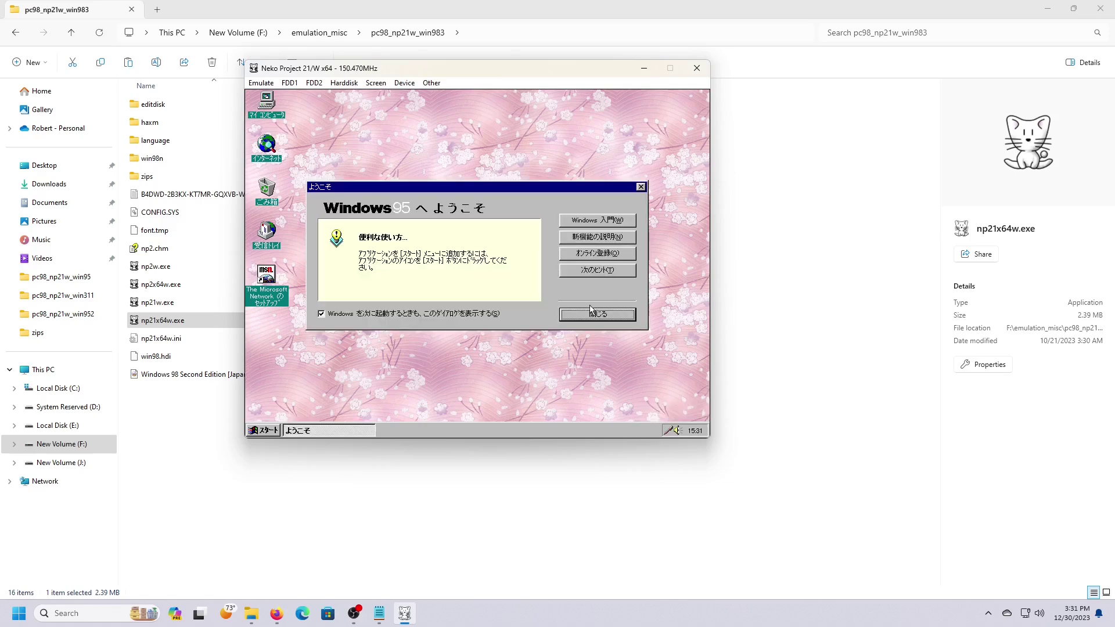
Step: Dismiss the Welcome dialog, browse My Computer > (A:) > Win98n, and launch Setup
click(578, 319)
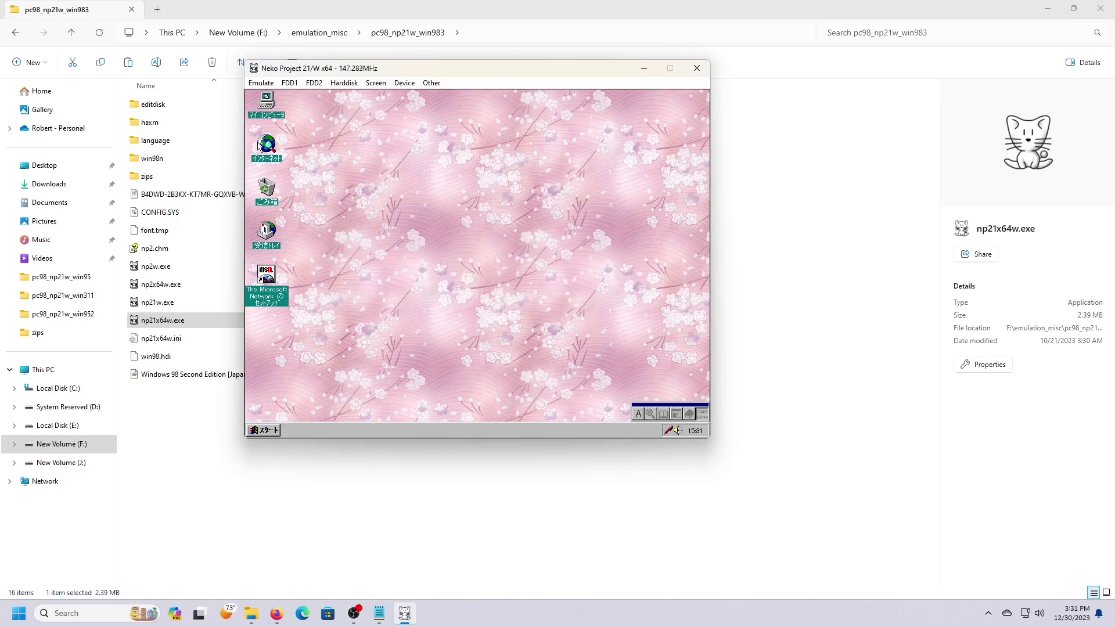
double_click(266, 107)
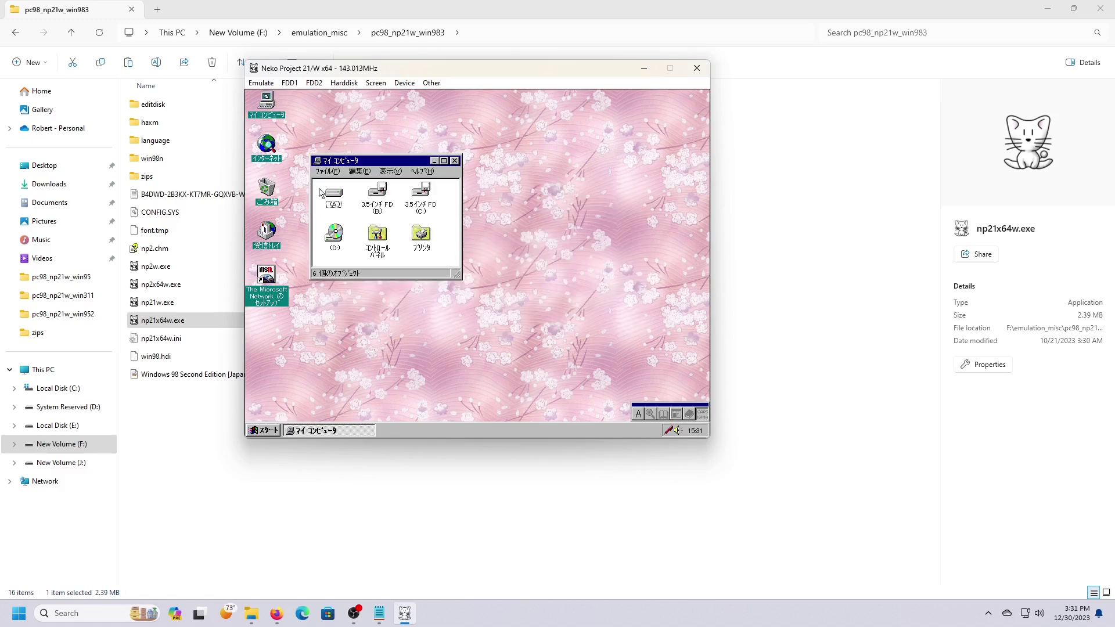
double_click(335, 195)
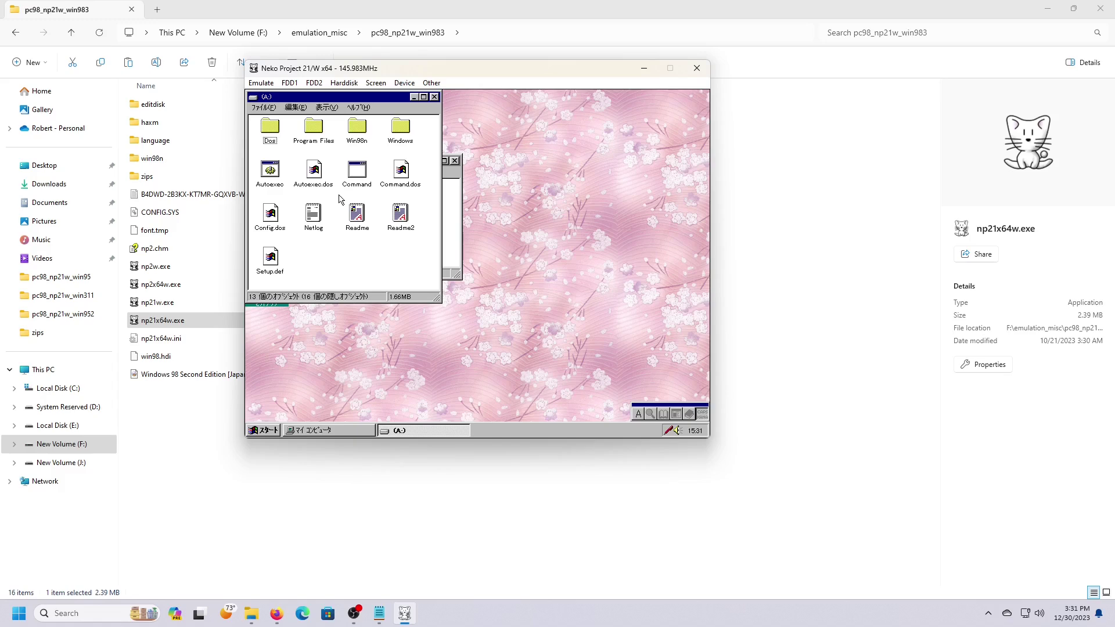
double_click(355, 129)
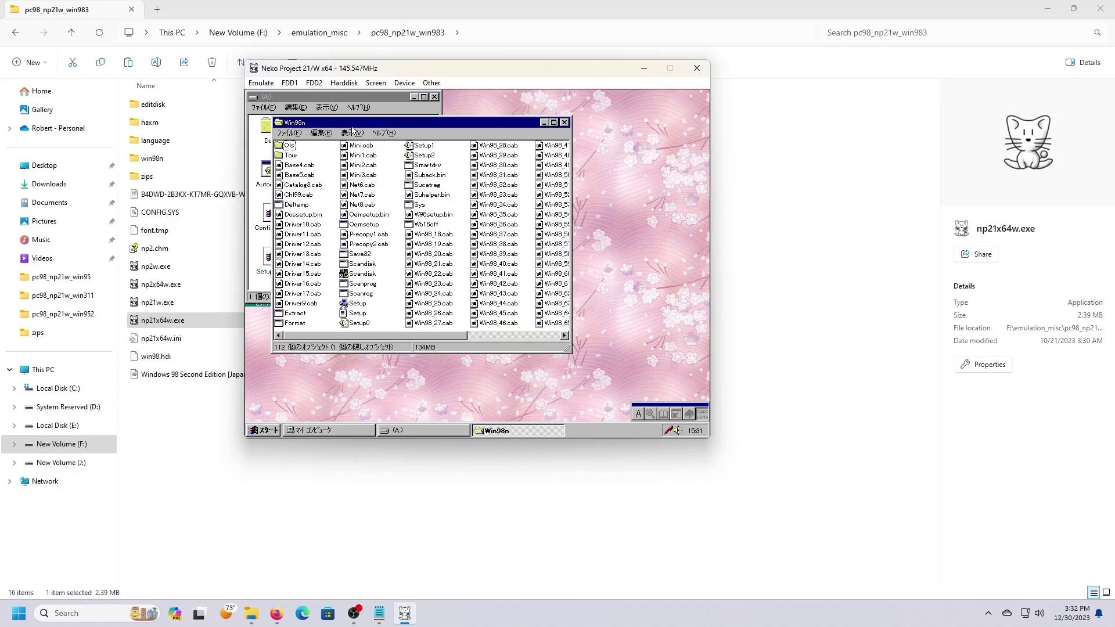
double_click(356, 304)
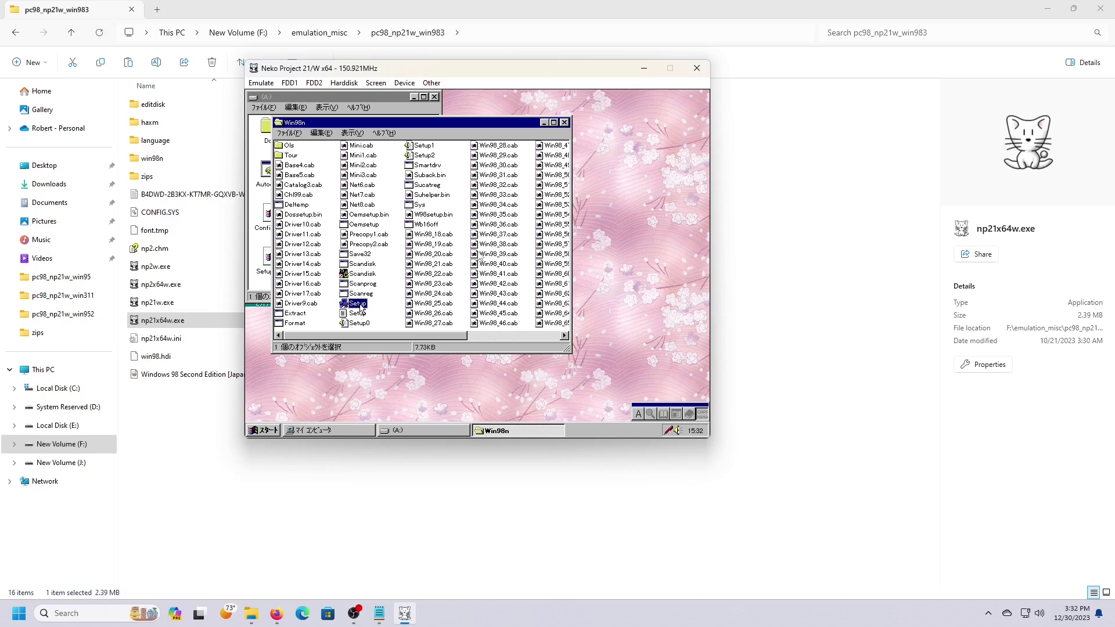
Step: Move the emulator window aside, continue past the Setup welcome, and acknowledge the close-programs warning
drag(474, 71, 522, 92)
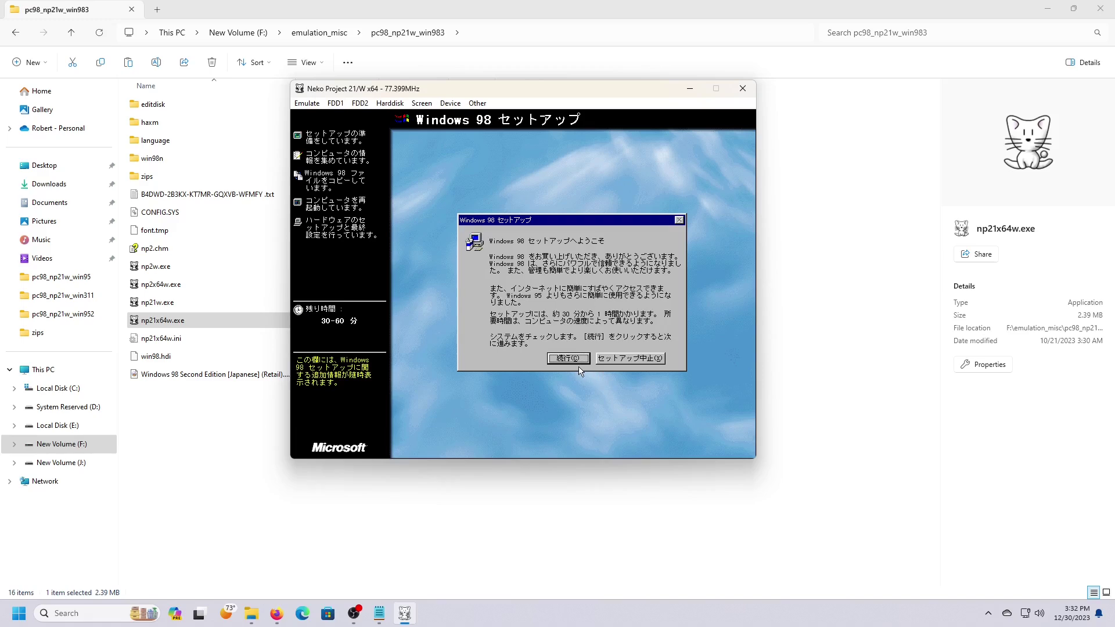
click(557, 359)
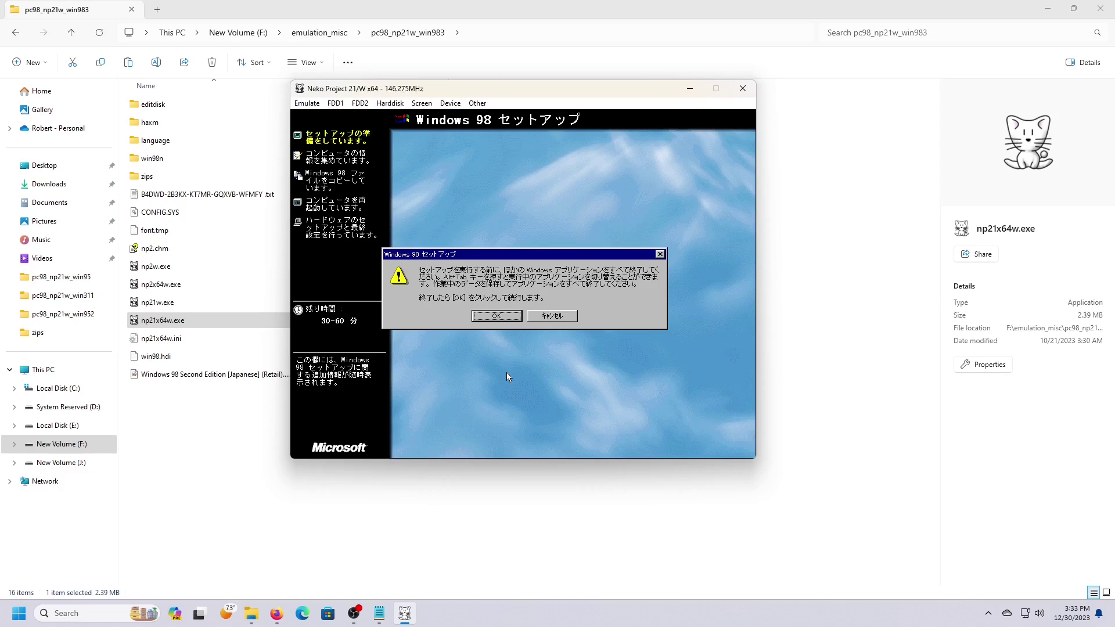
click(497, 316)
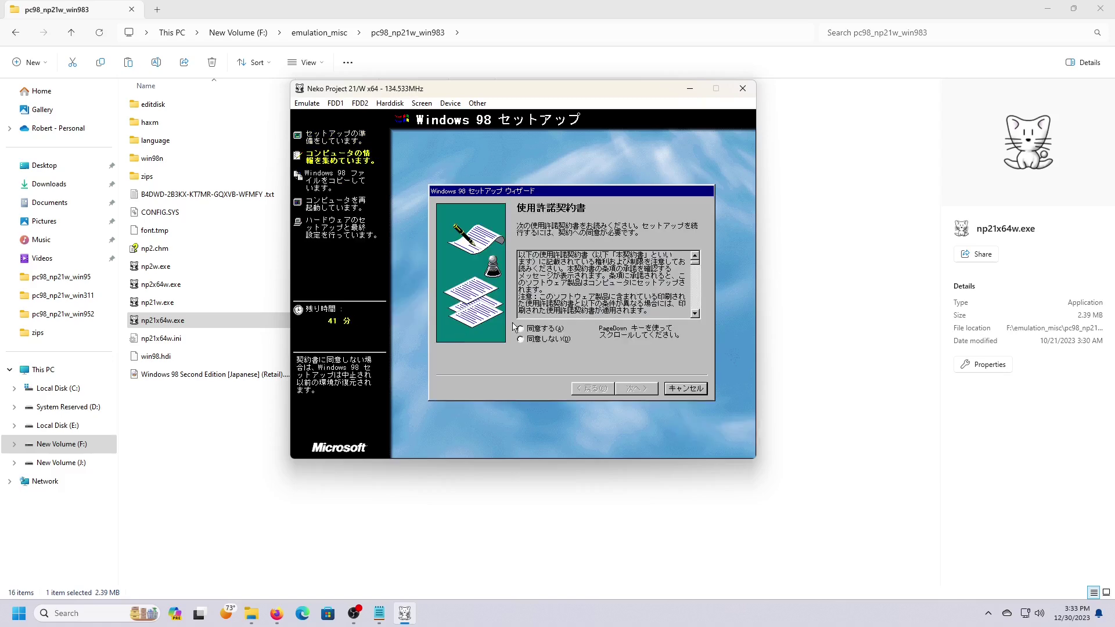
Step: Accept the licence agreement with 同意する and enter the product key
click(521, 328)
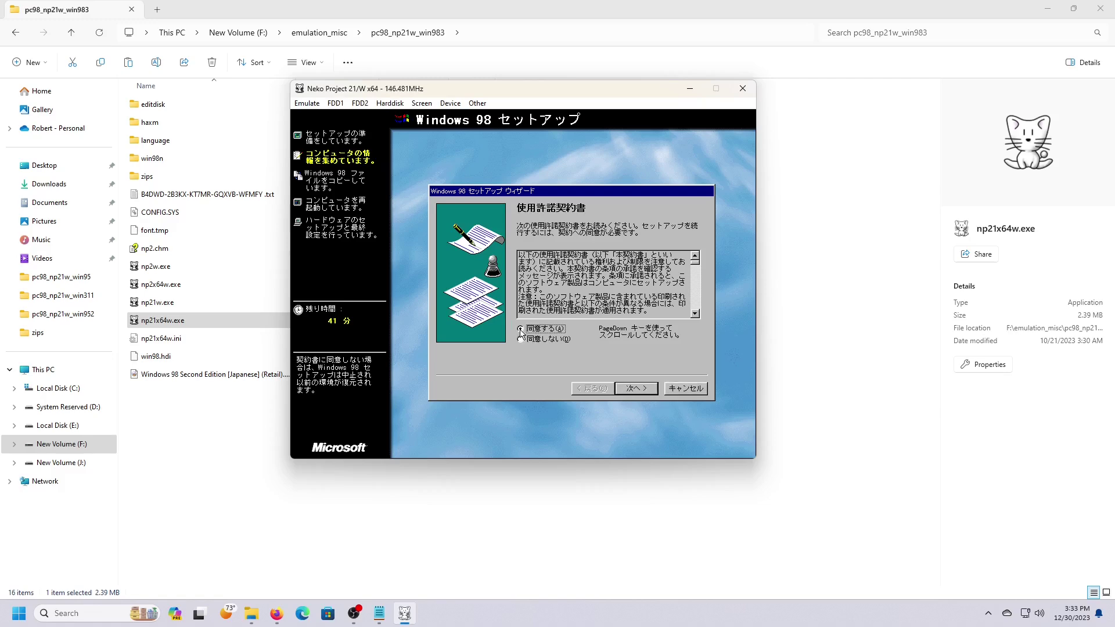
click(636, 389)
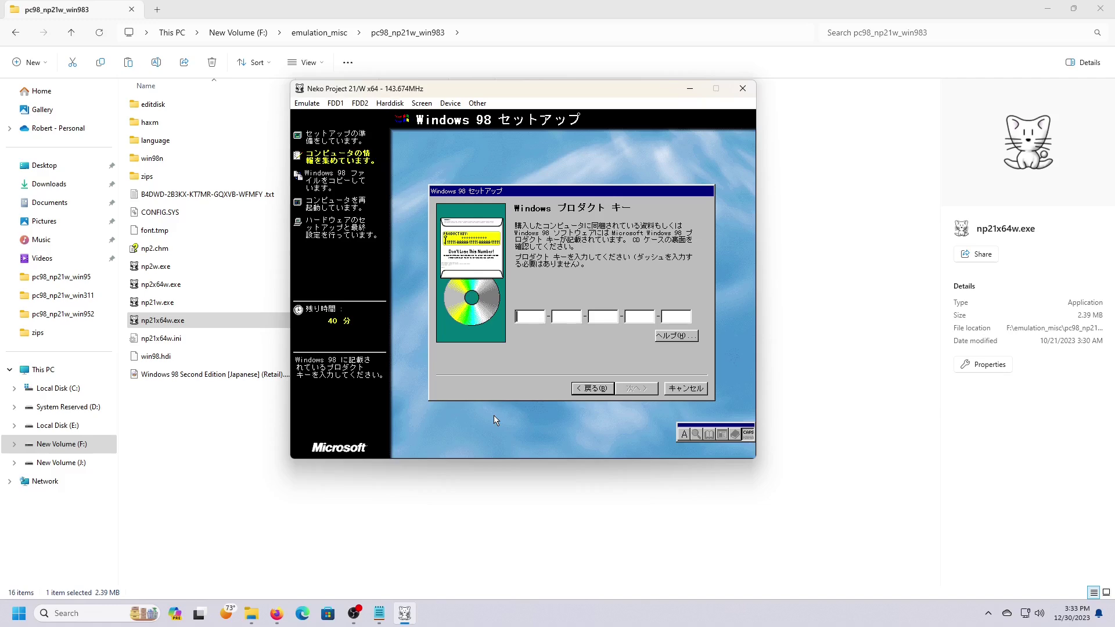
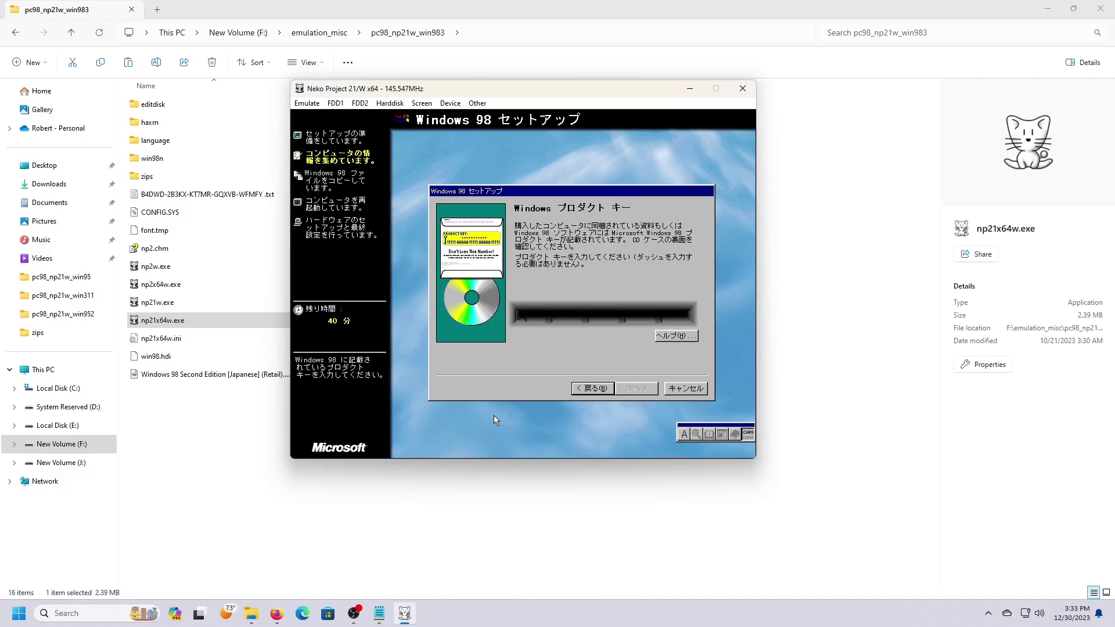
Step: Submit the entered product key and let Setup check directories and disk space
click(618, 388)
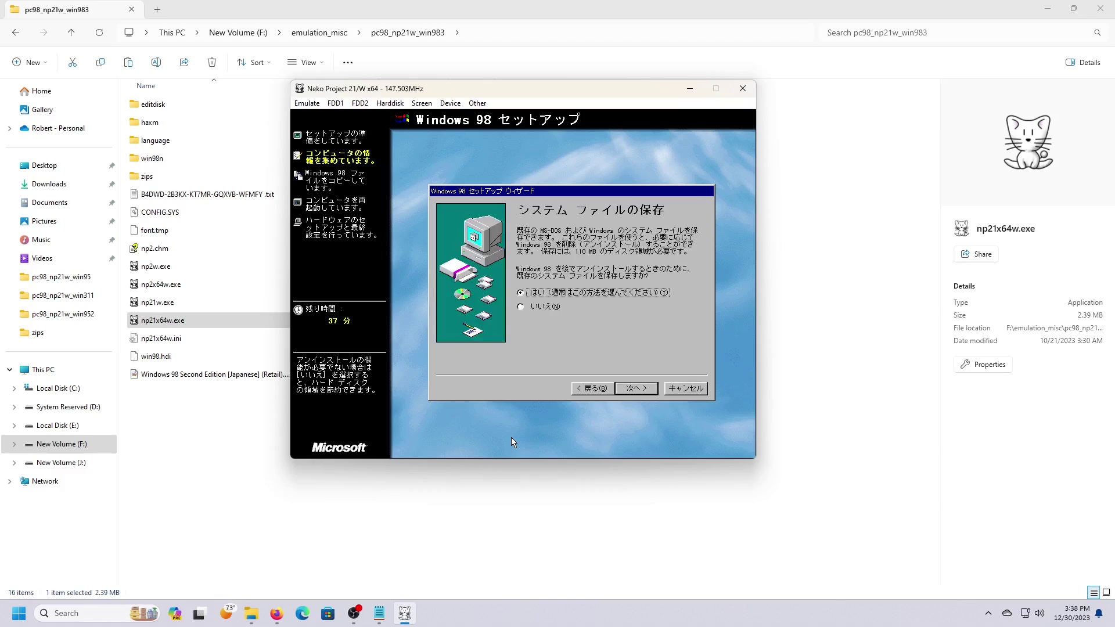
Step: Keep はい to back up the existing system files and continue
click(633, 390)
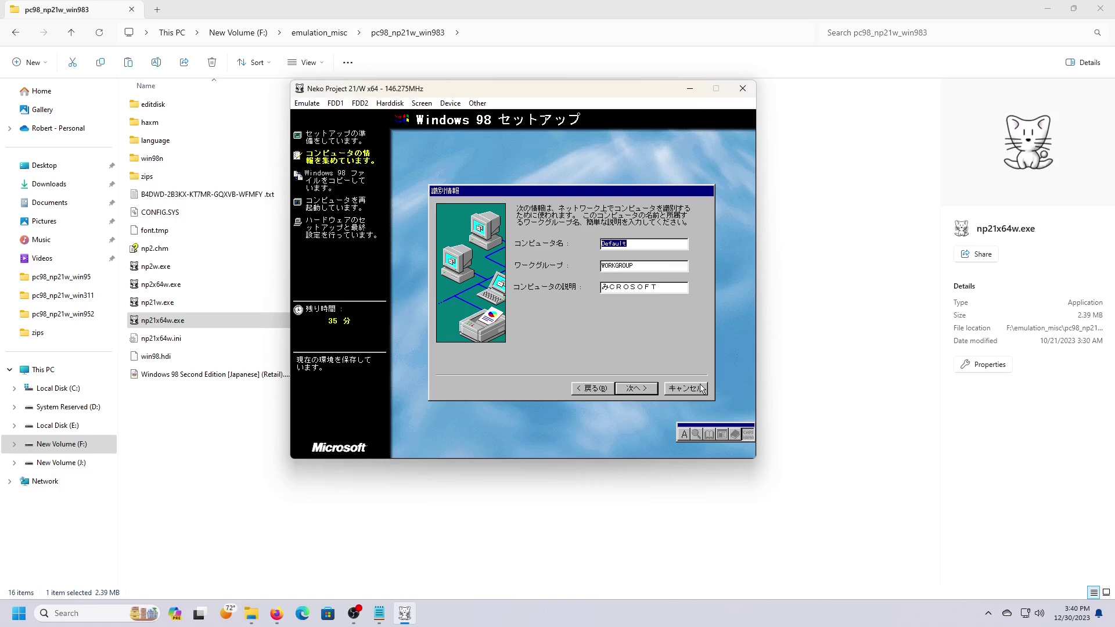
Step: Accept computer name Default, workgroup WORKGROUP and the region, skip the startup disk, begin copying
click(624, 395)
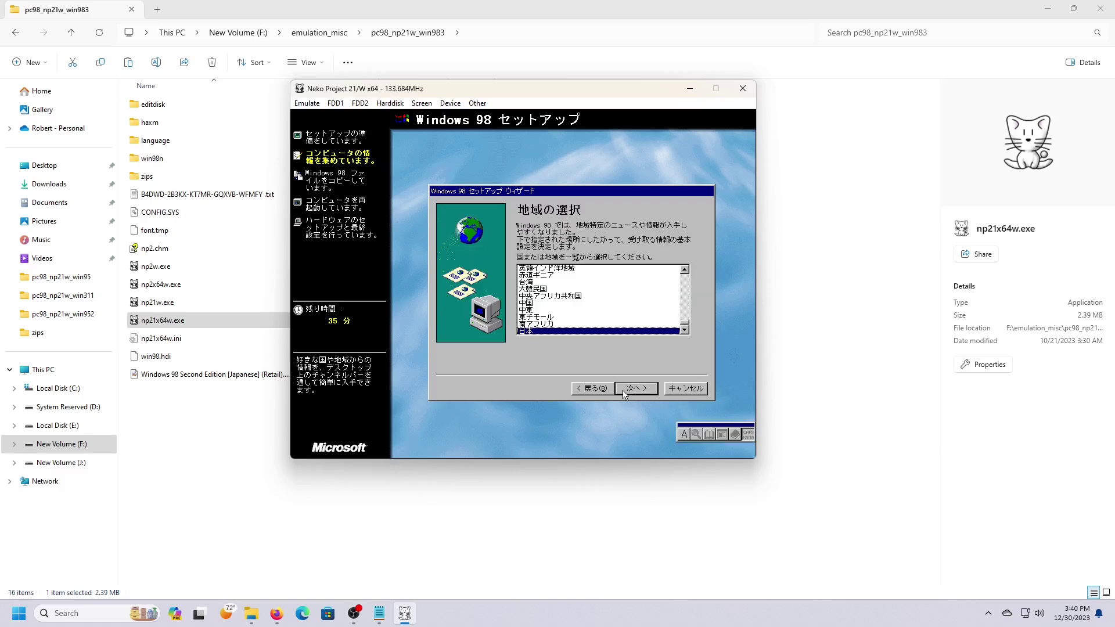
click(626, 395)
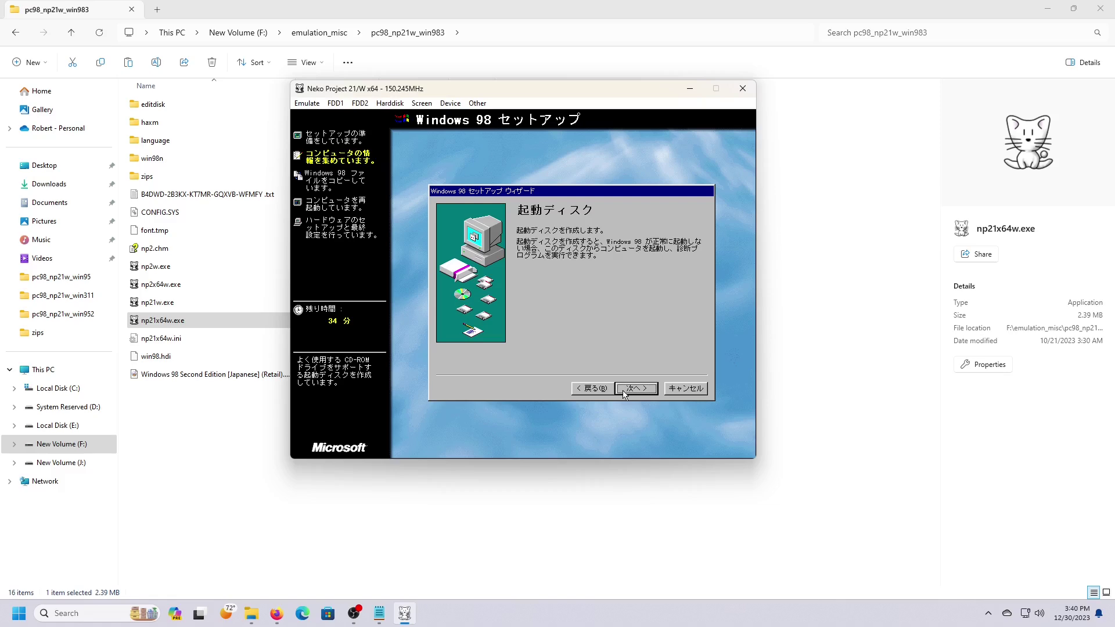
click(624, 391)
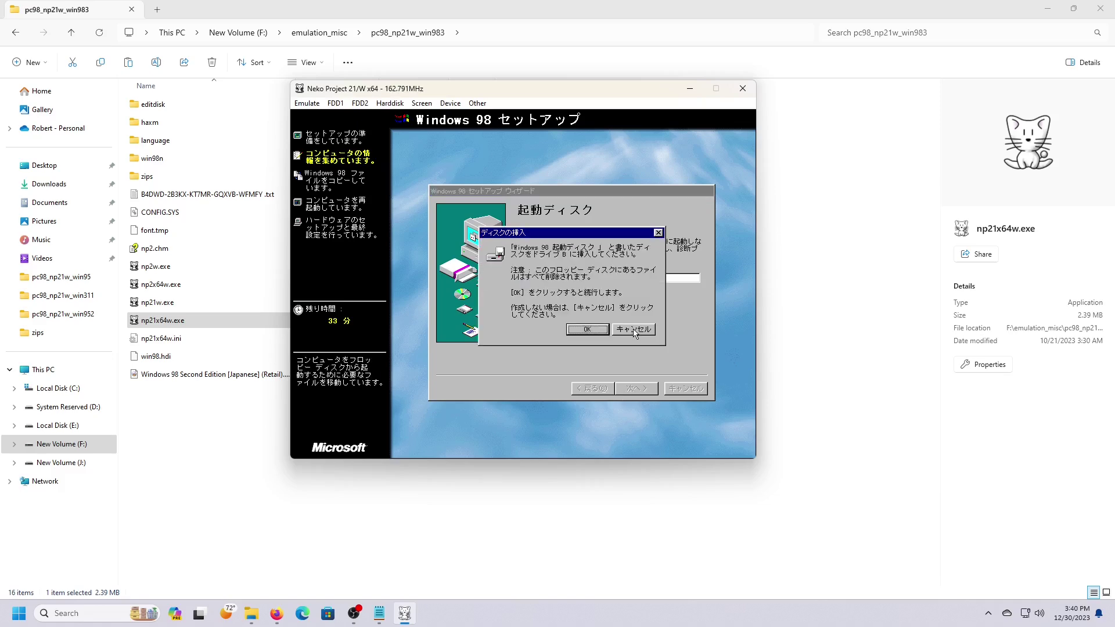
click(634, 329)
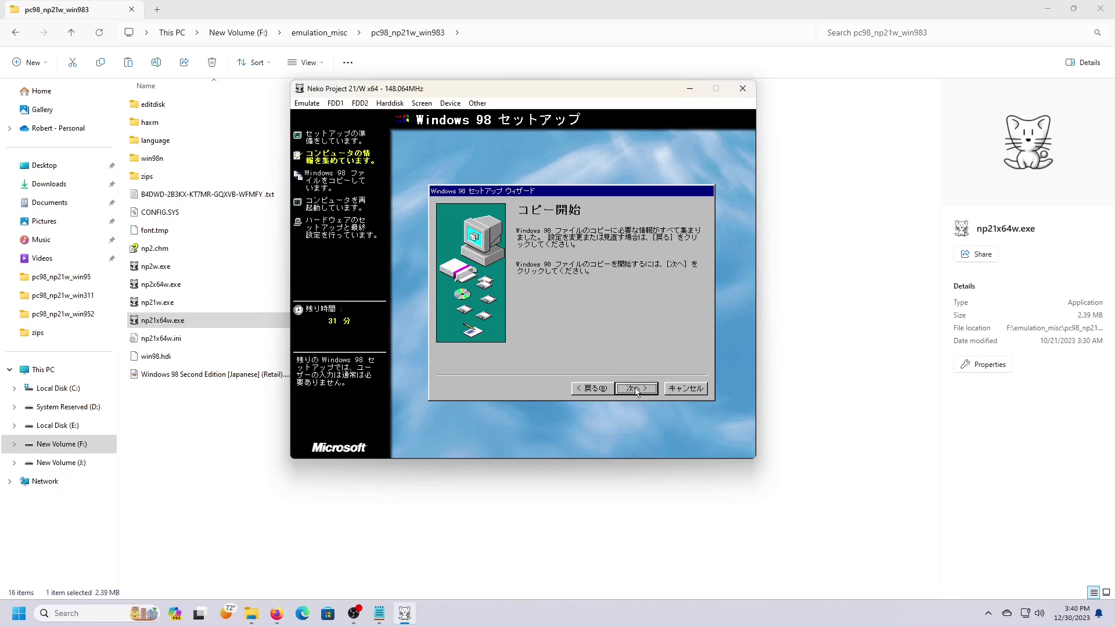
click(636, 388)
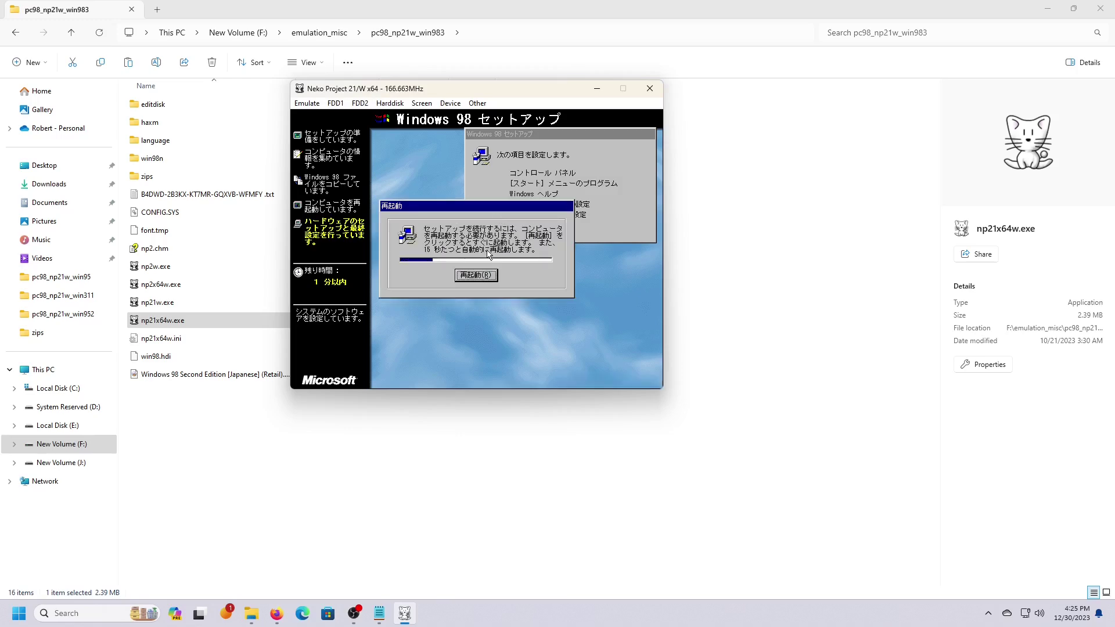
Step: Restart the emulated PC with 再起動 to continue Windows 98 setup
click(482, 276)
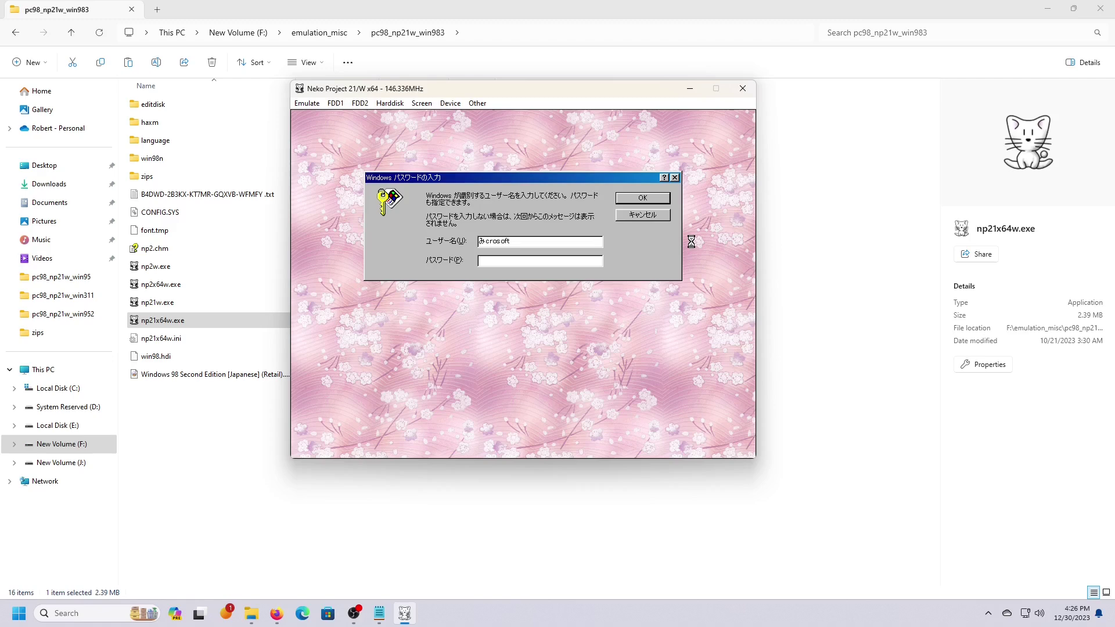
Step: Accept the Windows 98 logon dialog to reach the desktop and Welcome screen
key(Return)
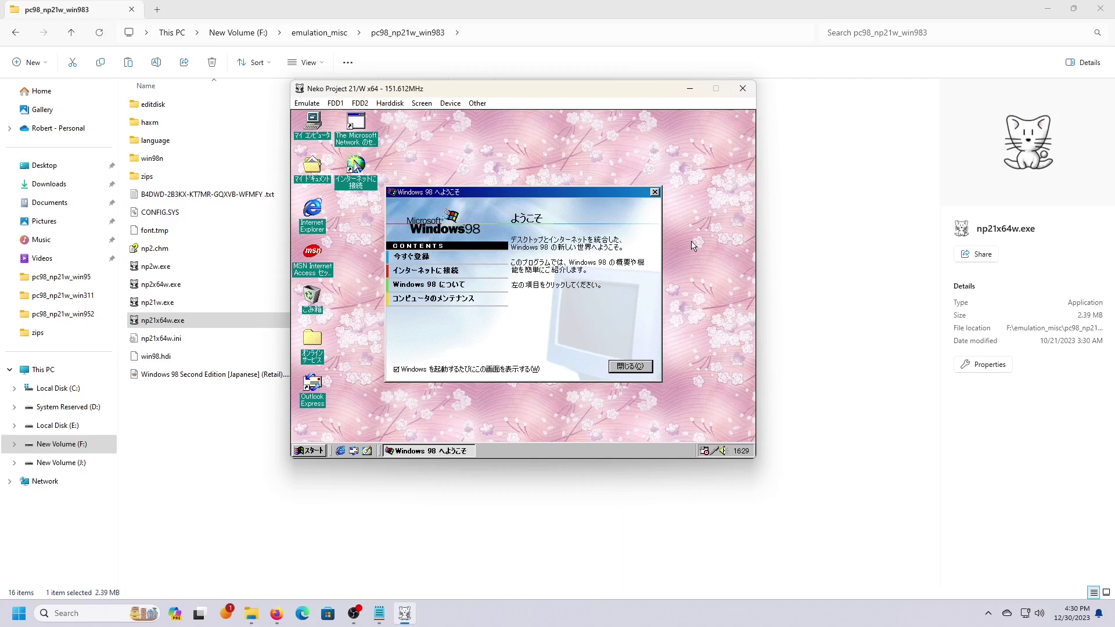
Step: Close the Welcome screen and check My Computer's System Properties: Windows 98 SE 4.10.2222 A, 120.0MB RAM
click(629, 369)
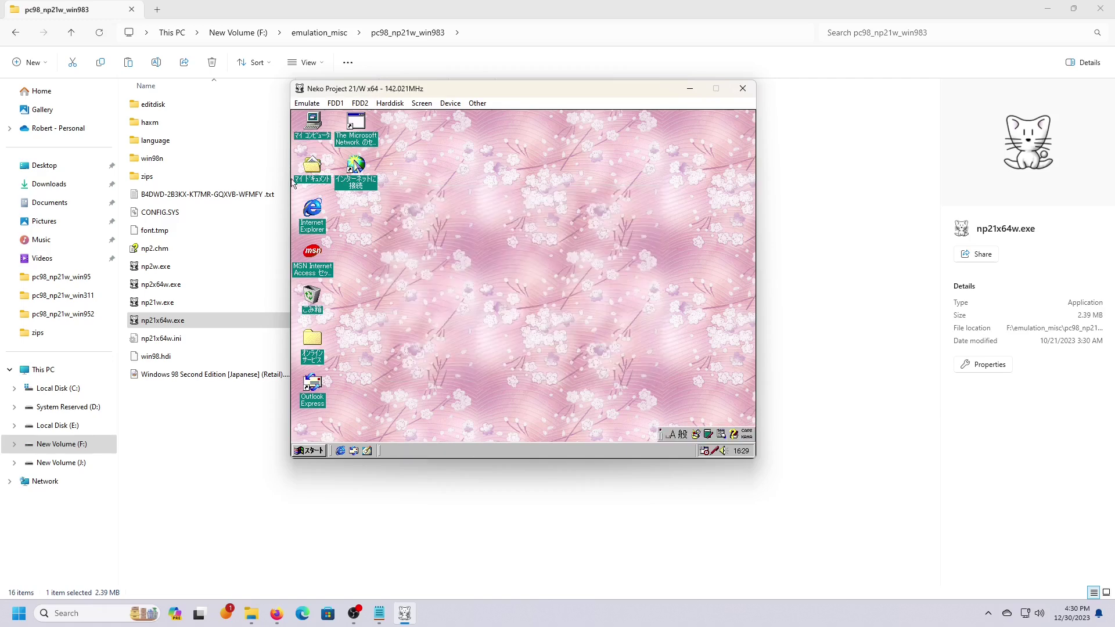
right_click(317, 119)
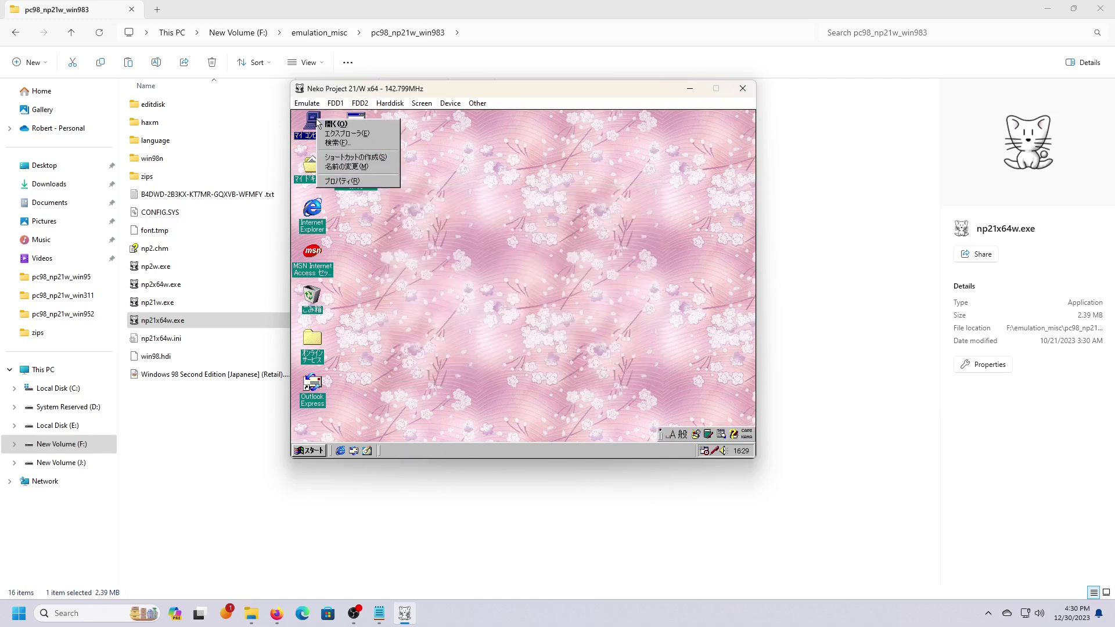
click(344, 181)
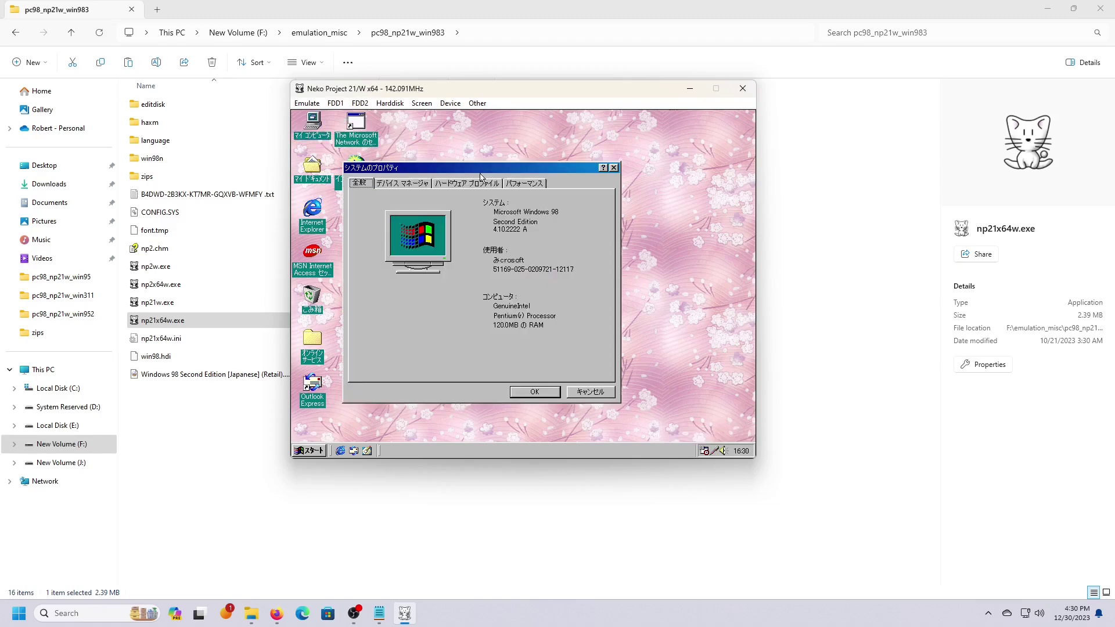
drag(511, 175, 637, 126)
Step: Try 1024 x 768 and High Color (16 bit) in Display Properties, cancel, and close System Properties
right_click(368, 309)
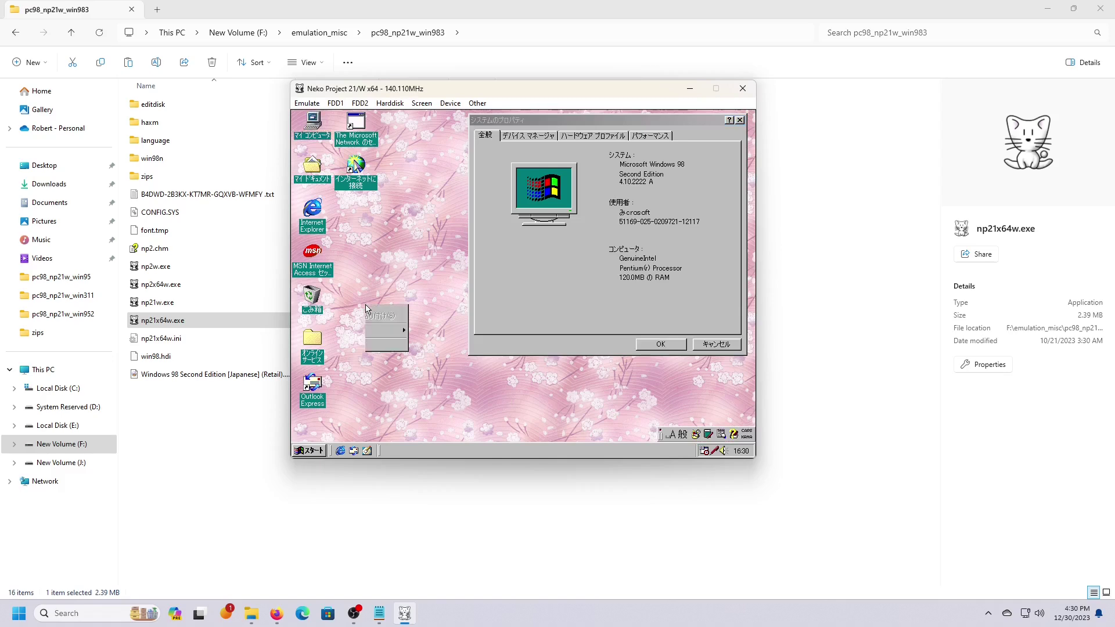
click(407, 402)
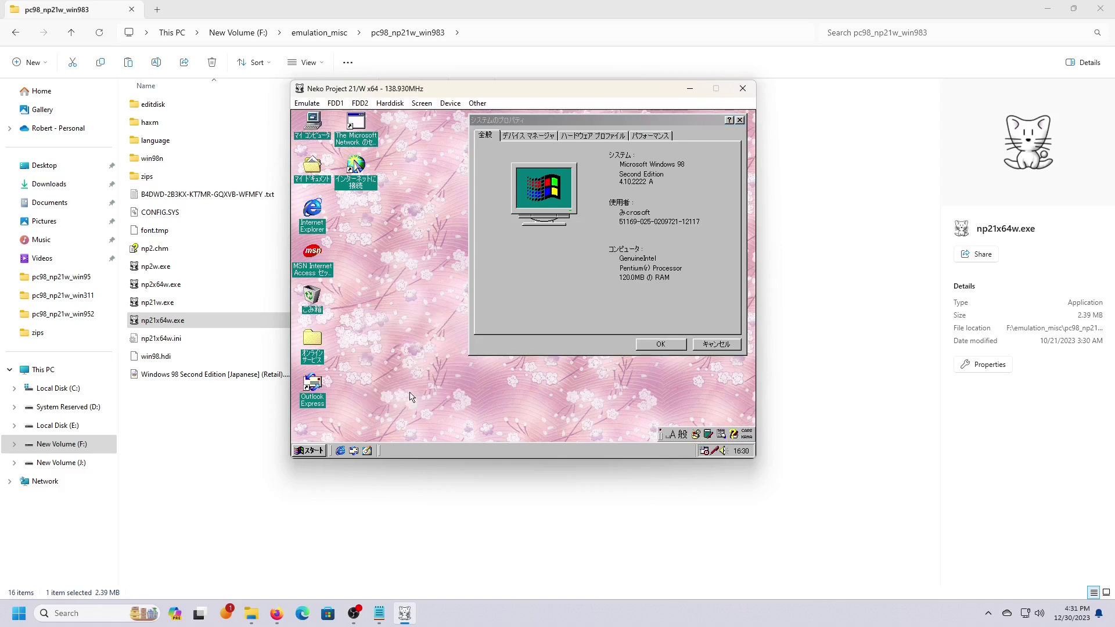
click(532, 195)
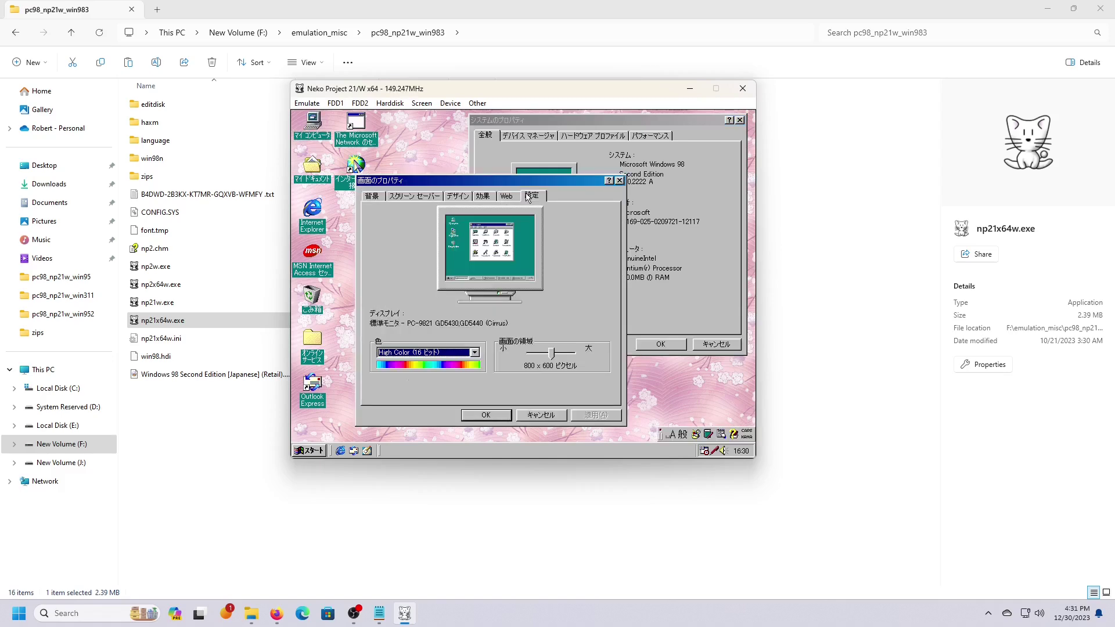
drag(536, 186, 482, 199)
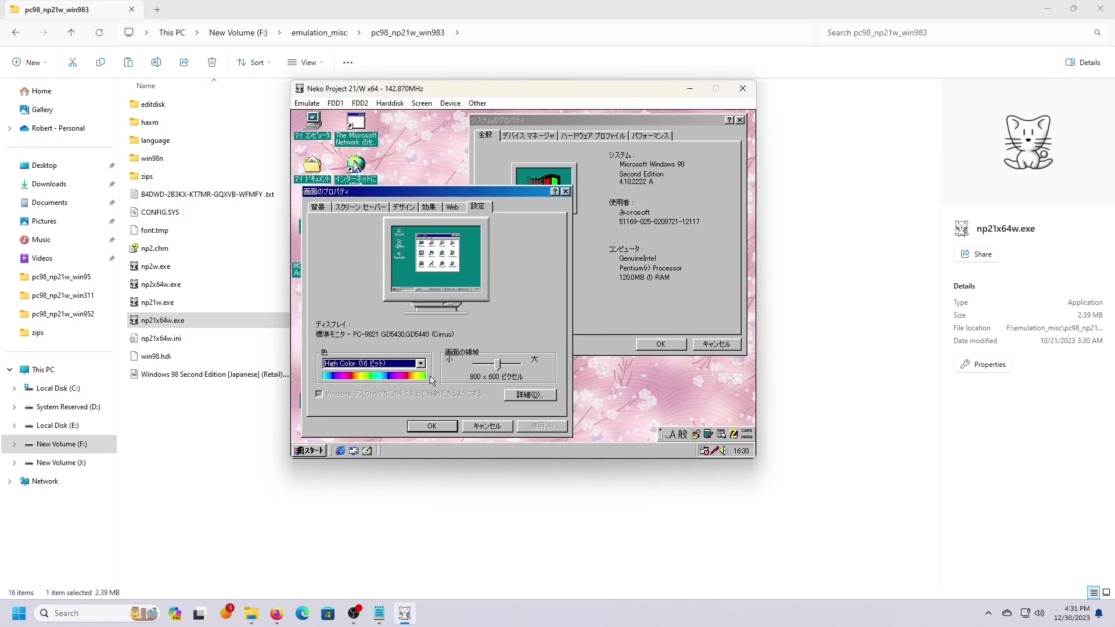
drag(498, 364, 519, 364)
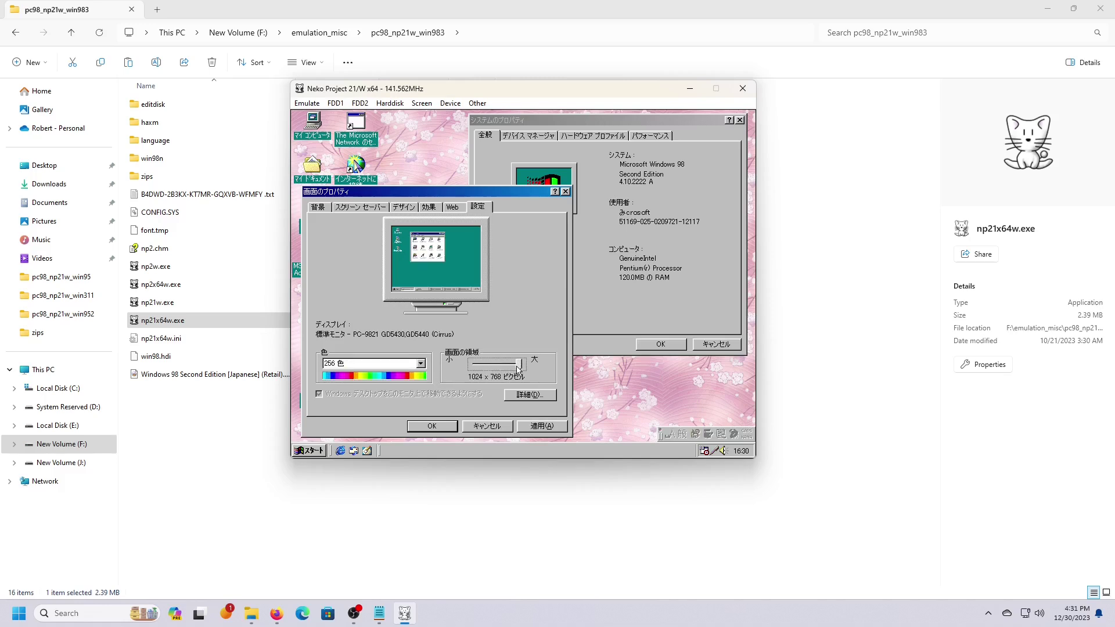
click(421, 363)
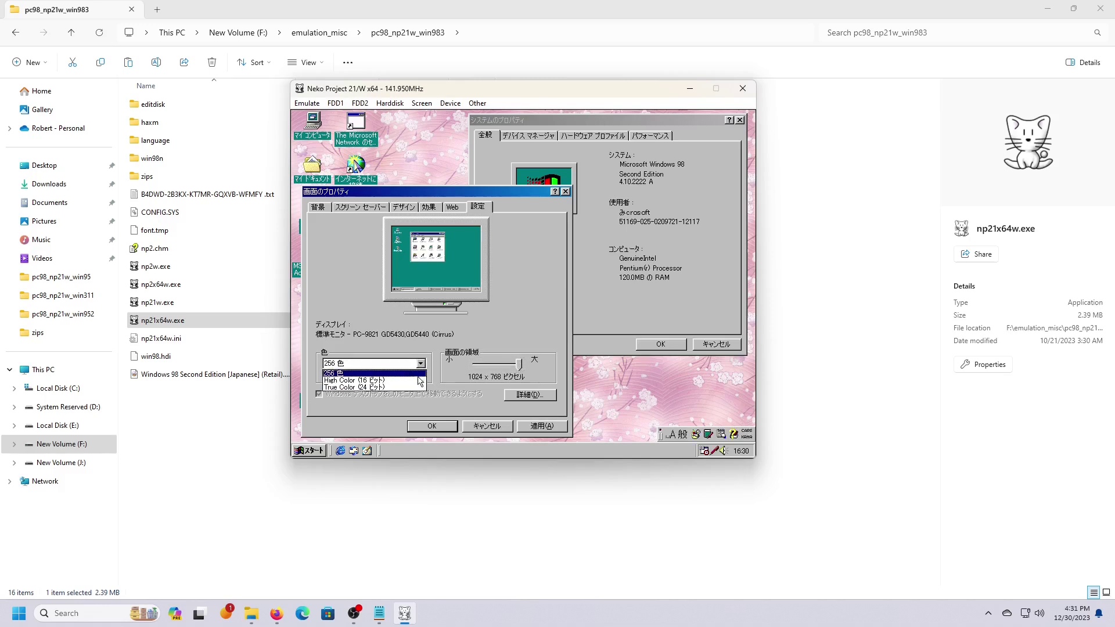
click(419, 380)
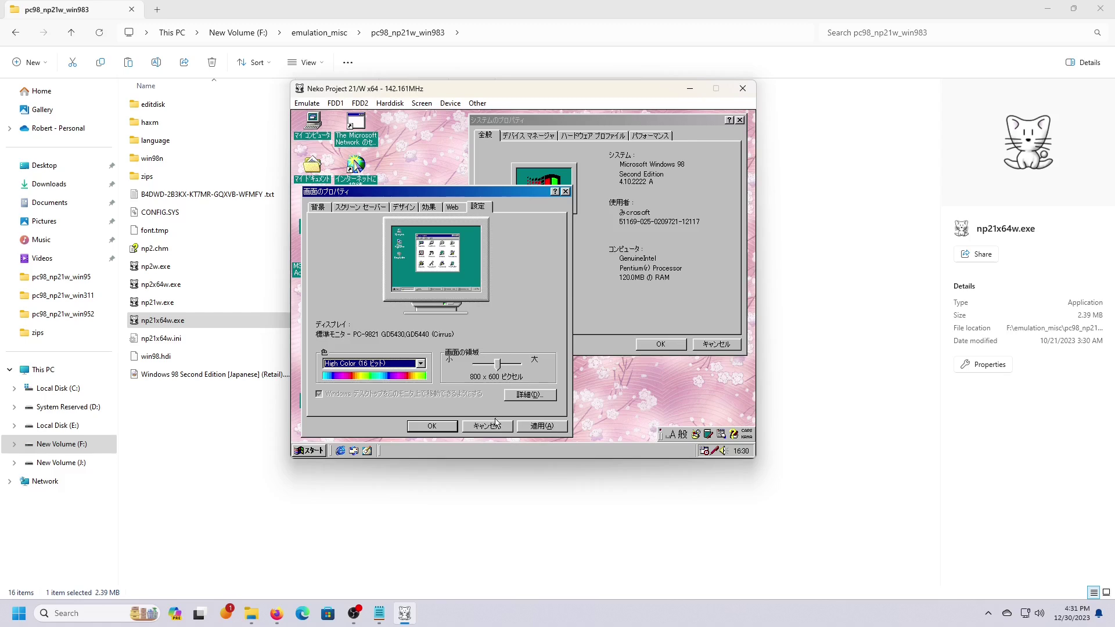
click(492, 427)
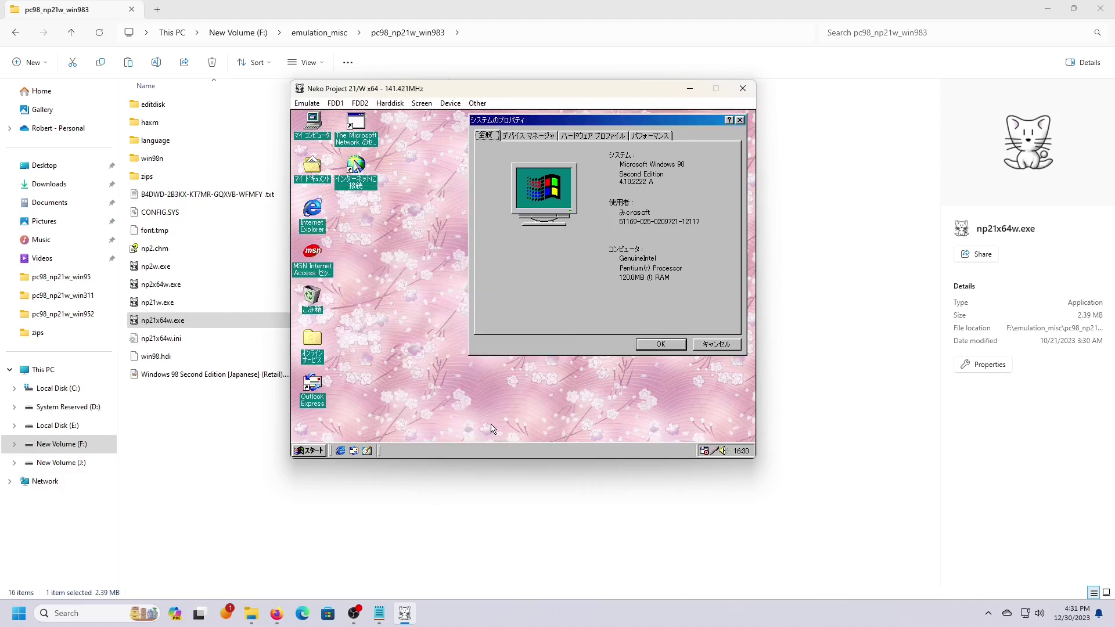
click(741, 120)
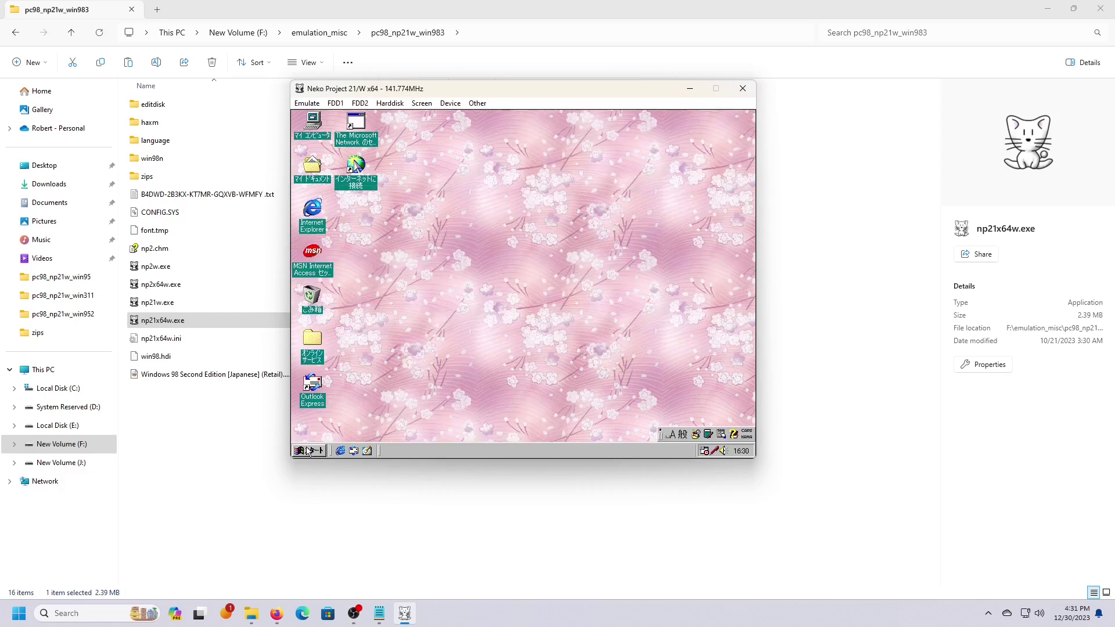
Step: Shut down Windows 98 via スタート > Windows の終了 and OK, then bring OBS forward
click(309, 451)
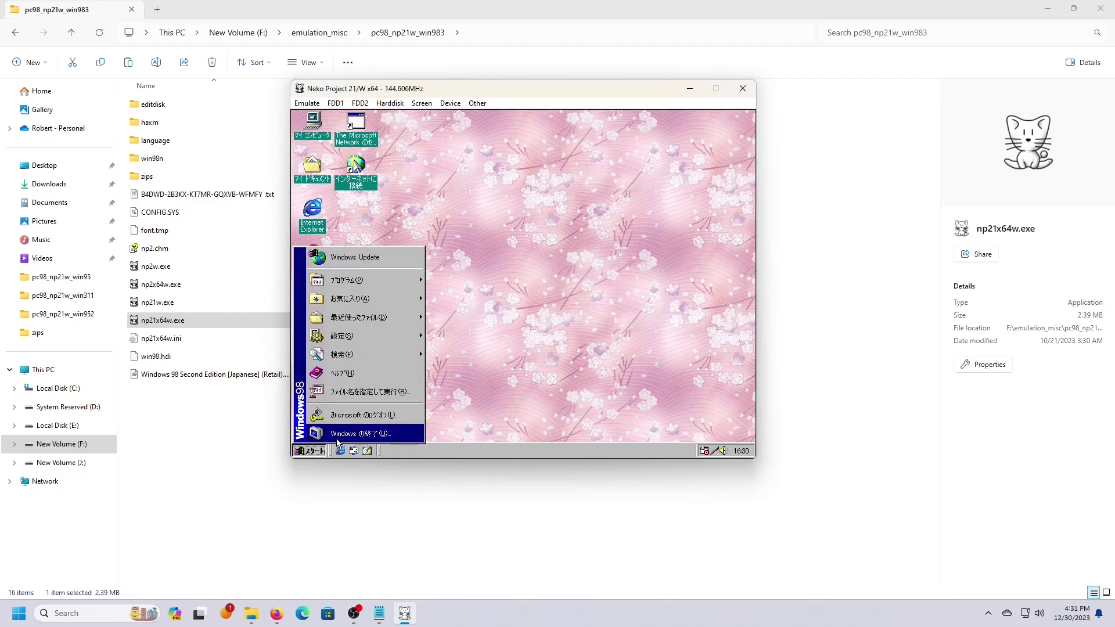
click(339, 434)
click(452, 292)
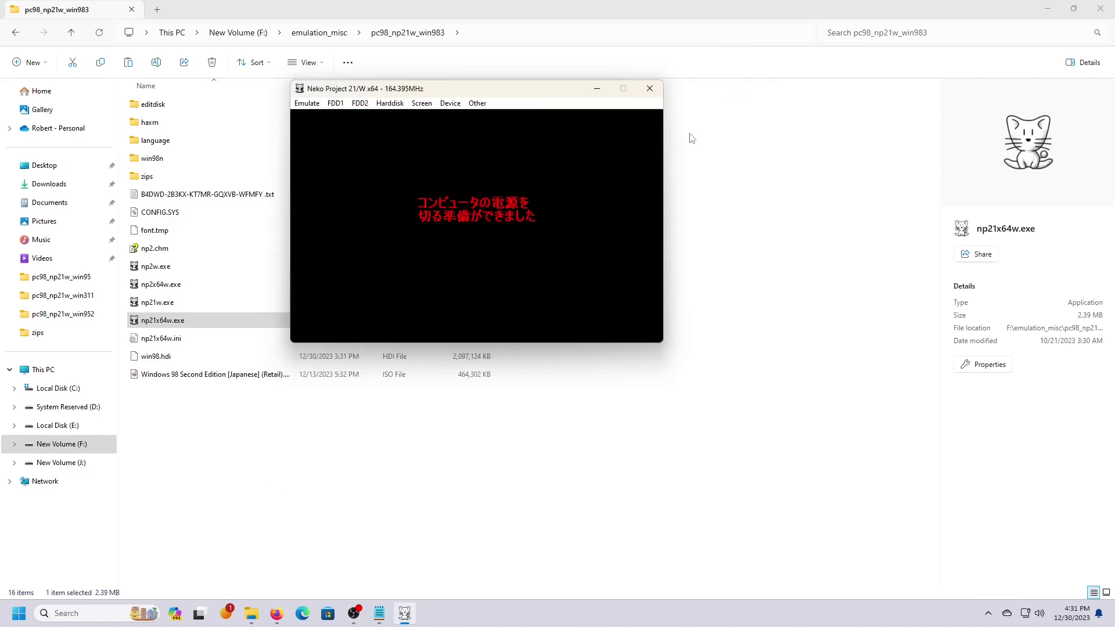
click(355, 614)
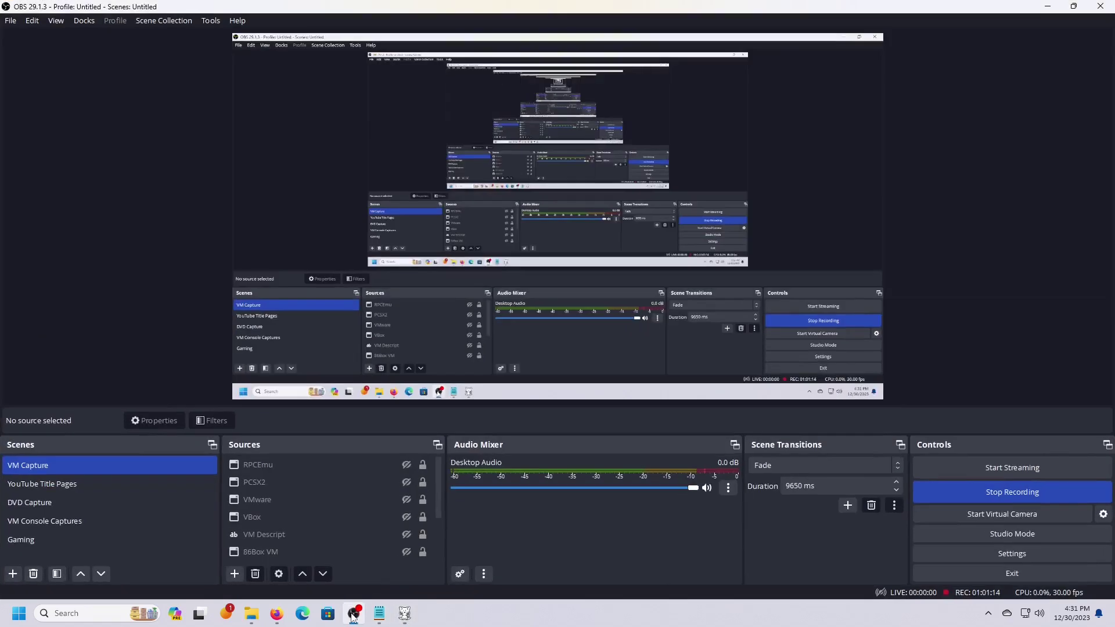